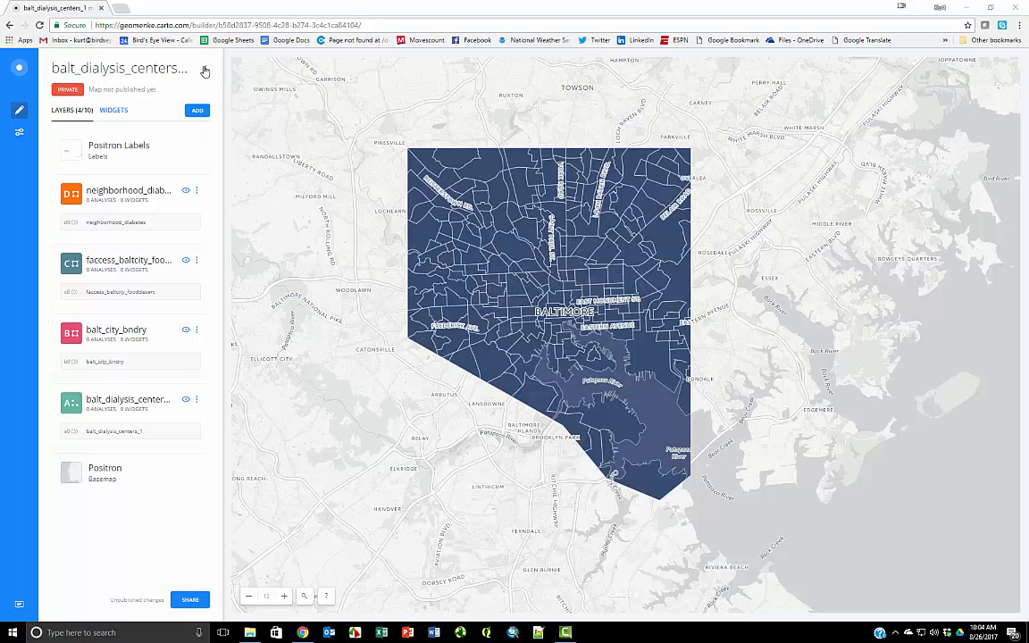
Rename the map as "Baltimore City Diabetes".
{"action": "left_click", "coordinate": [204, 68]}
{"action": "left_click", "coordinate": [157, 86]}
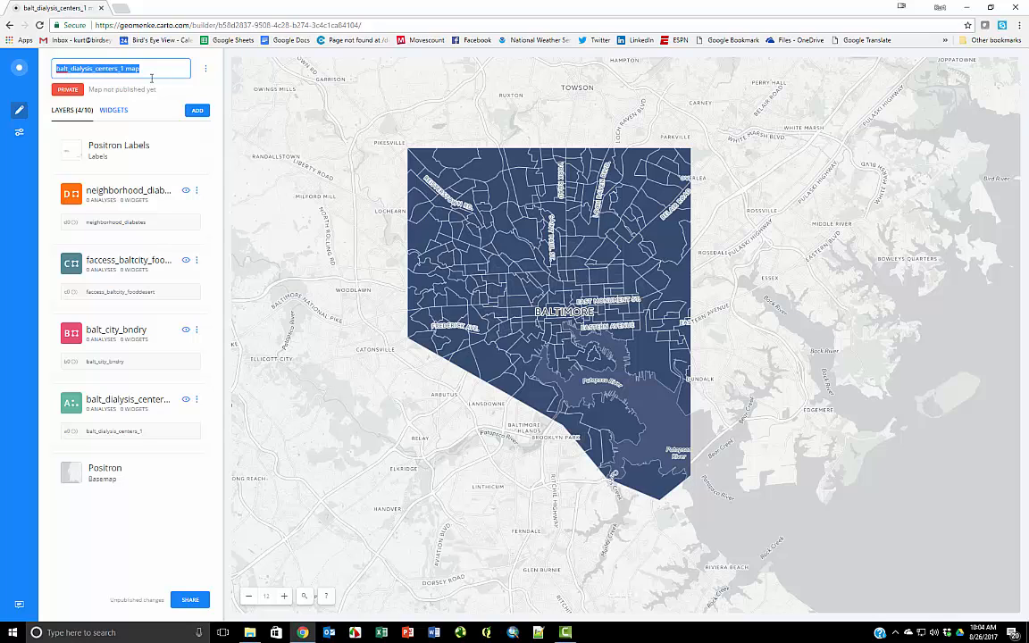
{"action": "type", "text": "Baltimore City Diabetes"}
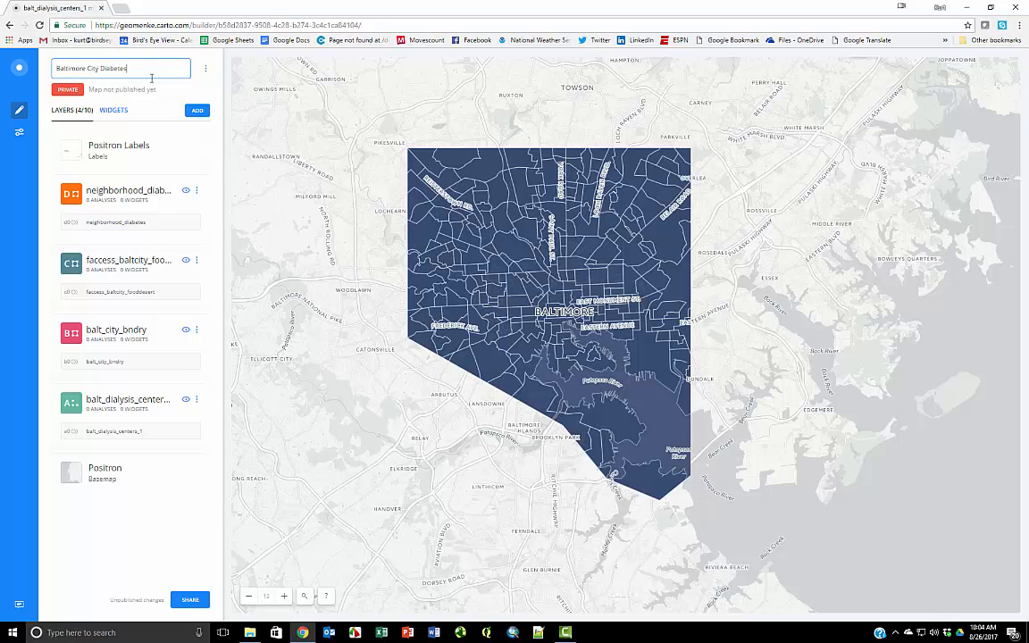
{"action": "left_click", "coordinate": [206, 98]}
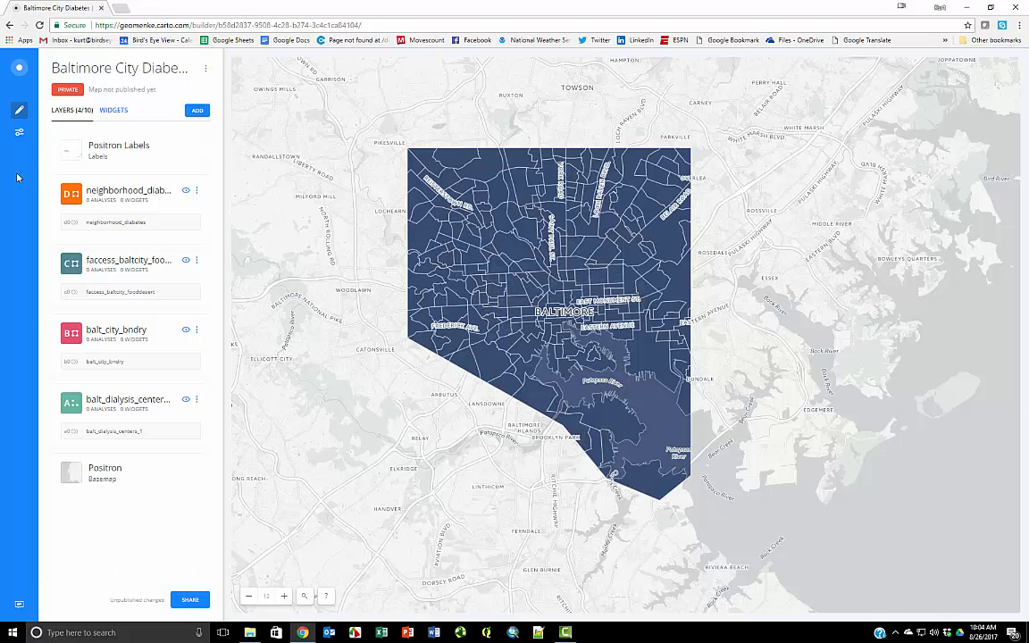
Make the balt_city_bndry layer's polygon fill fully transparent by setting its opacity to 0.
{"action": "left_click", "coordinate": [76, 339]}
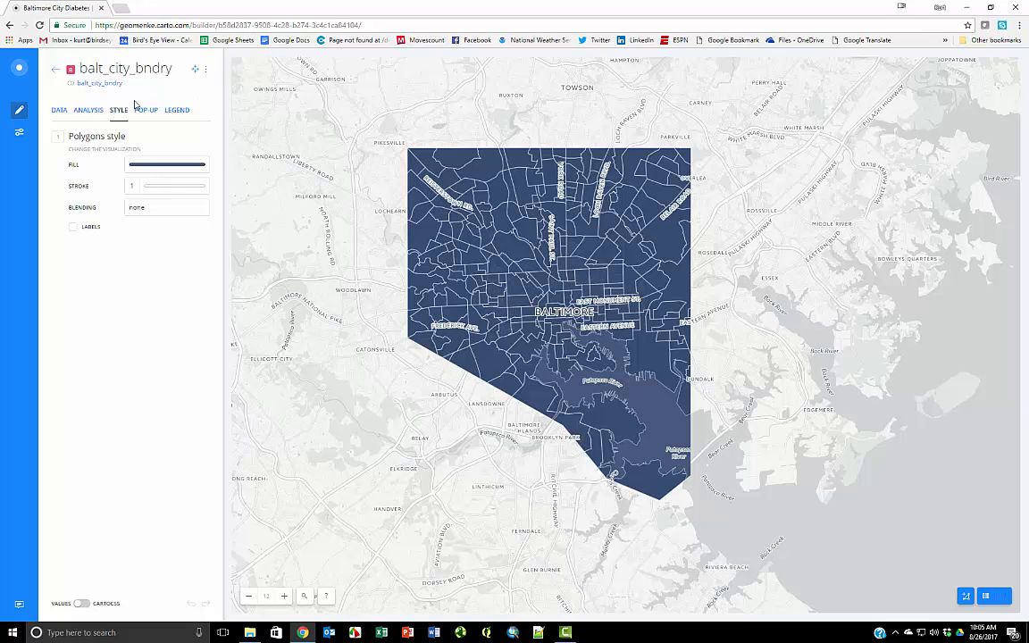
{"action": "left_click", "coordinate": [59, 110]}
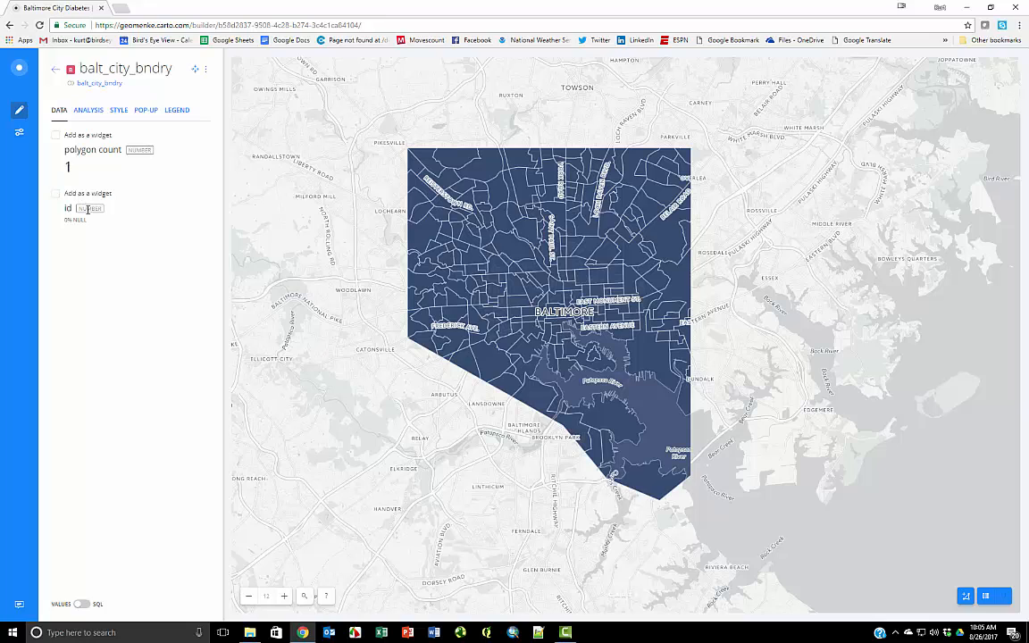
{"action": "left_click", "coordinate": [115, 112]}
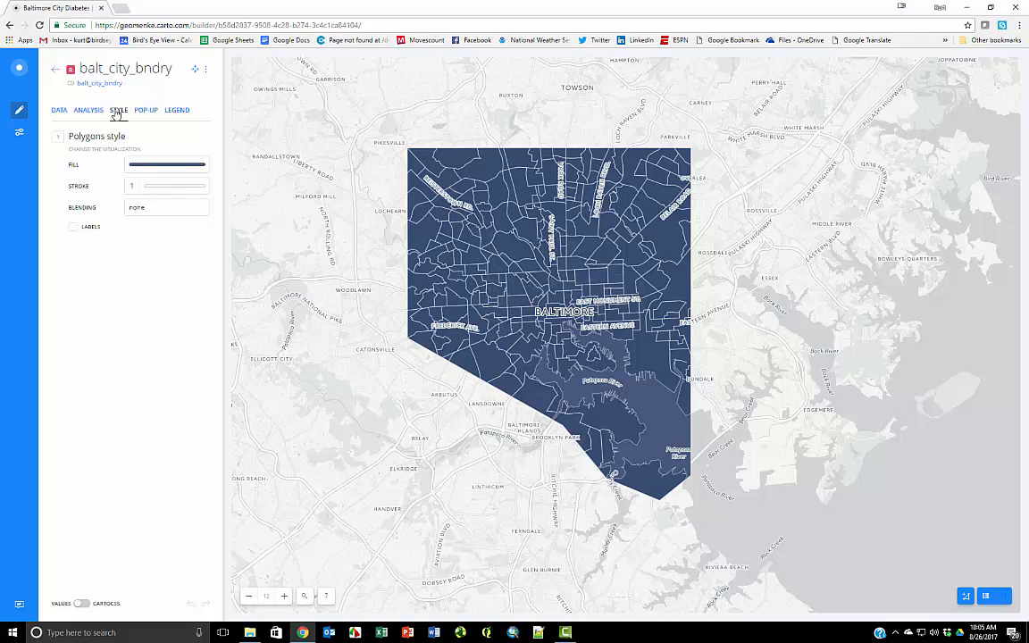
{"action": "left_click", "coordinate": [163, 167]}
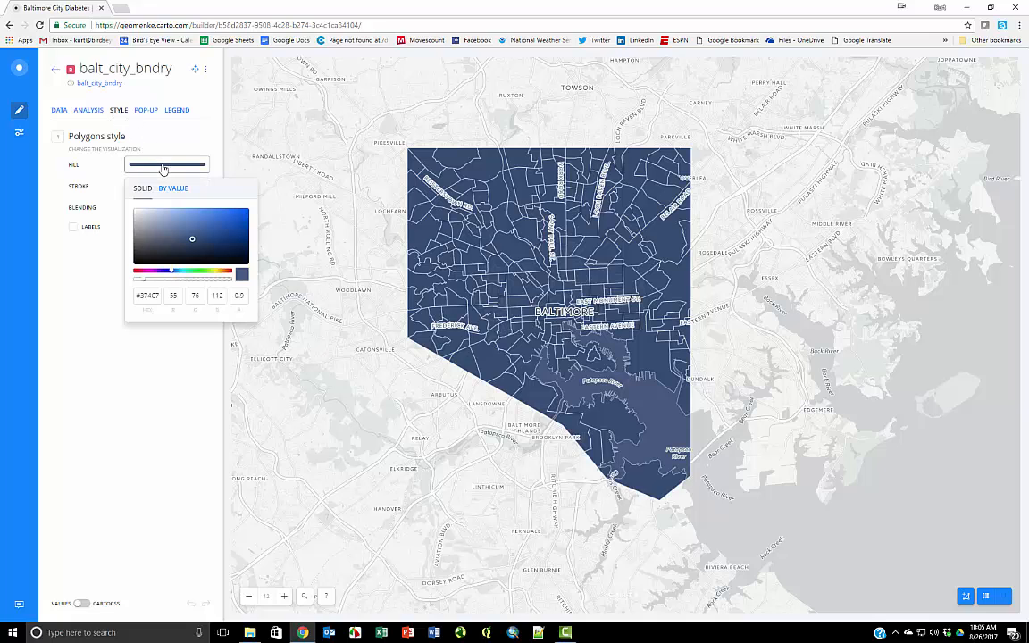
{"action": "left_click", "coordinate": [240, 295]}
{"action": "left_click_drag", "start_coordinate": [239, 296], "coordinate": [228, 294]}
{"action": "type", "text": "0"}
{"action": "left_click", "coordinate": [63, 293]}
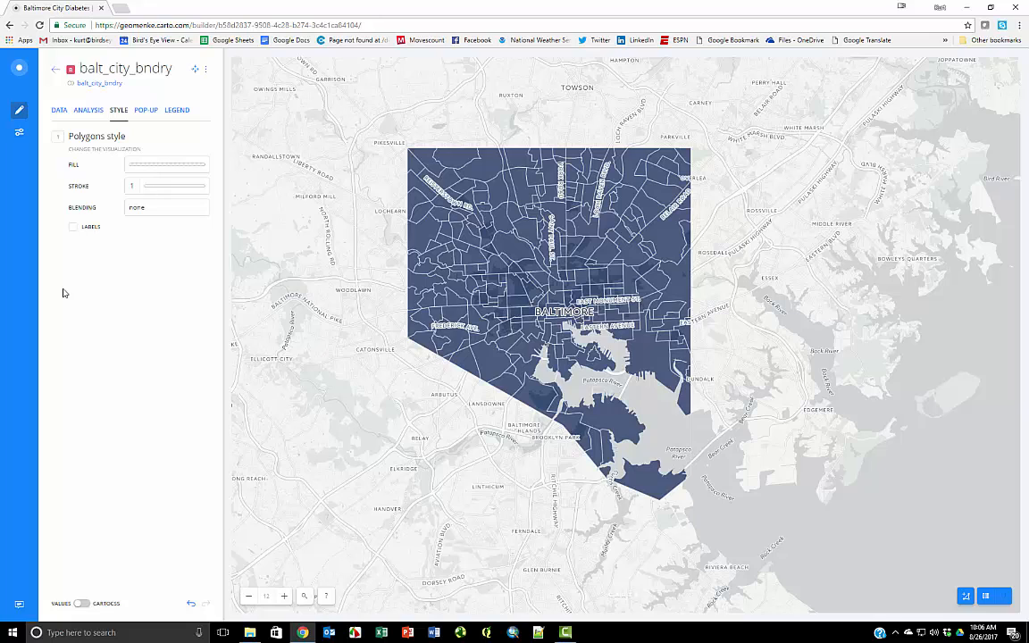
Set the balt_city_bndry layer's stroke color to black with an opacity of 1.
{"action": "left_click", "coordinate": [159, 190]}
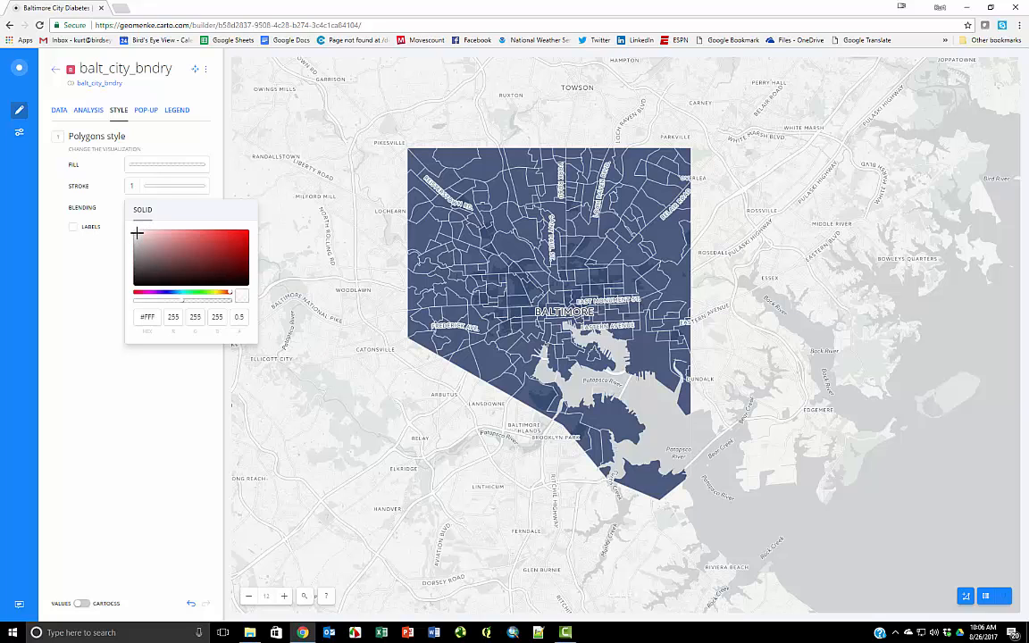
{"action": "left_click_drag", "start_coordinate": [134, 234], "coordinate": [132, 288]}
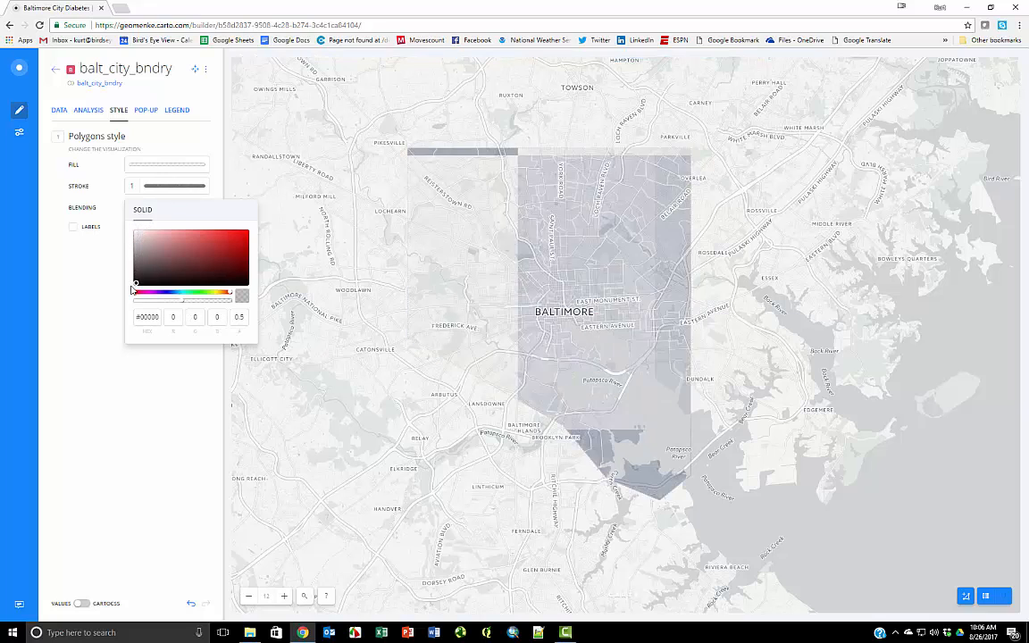
{"action": "left_click_drag", "start_coordinate": [231, 317], "coordinate": [247, 317]}
{"action": "type", "text": "1"}
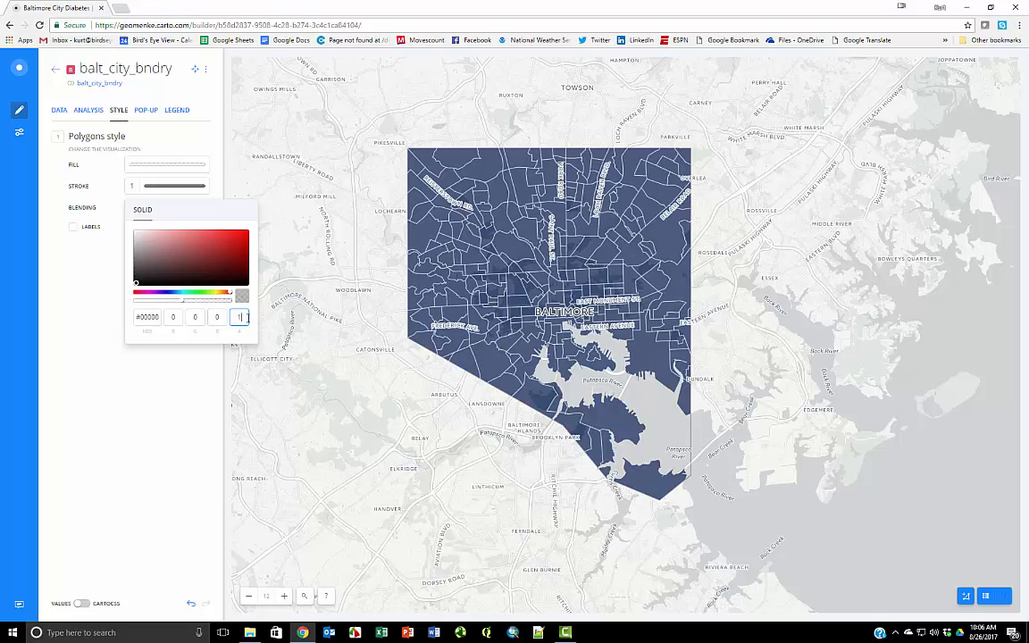
{"action": "left_click", "coordinate": [172, 375]}
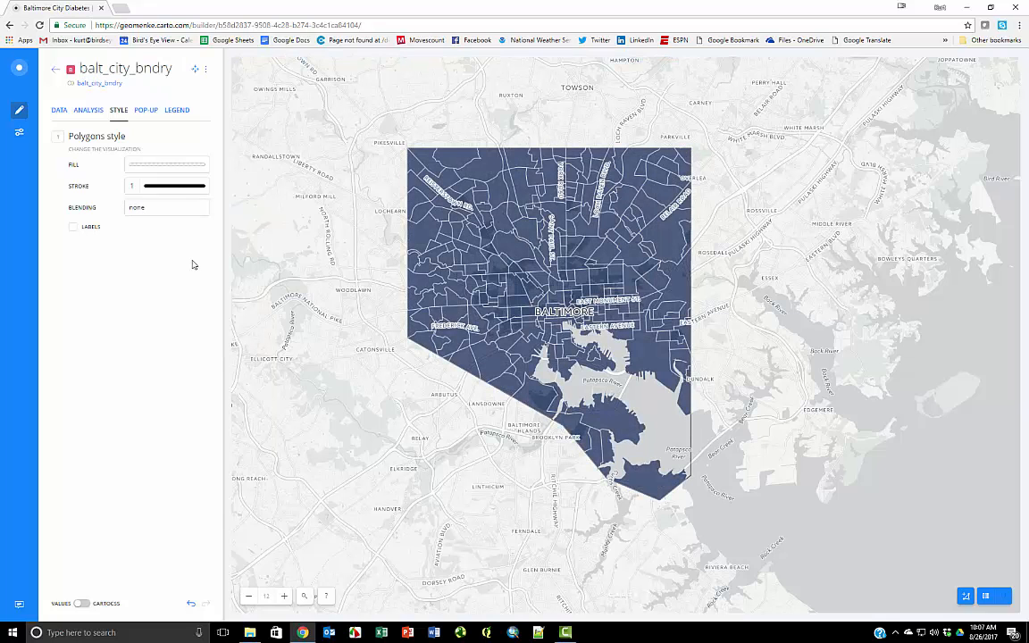
Rename the balt_city_bndry layer as "City boundary".
{"action": "left_click", "coordinate": [207, 71]}
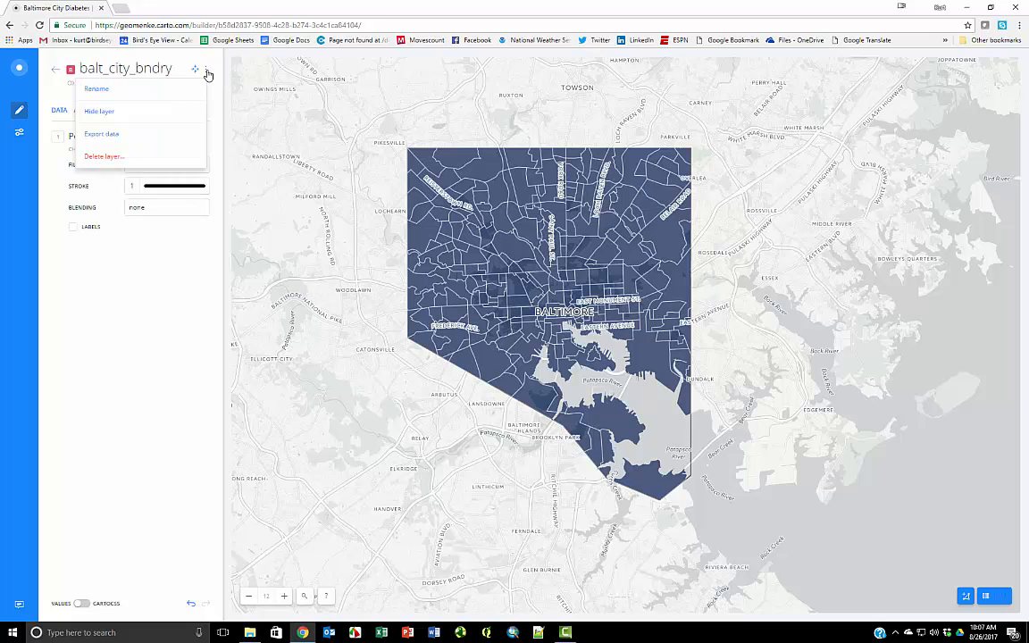
{"action": "left_click", "coordinate": [155, 93]}
{"action": "type", "text": "City boundary"}
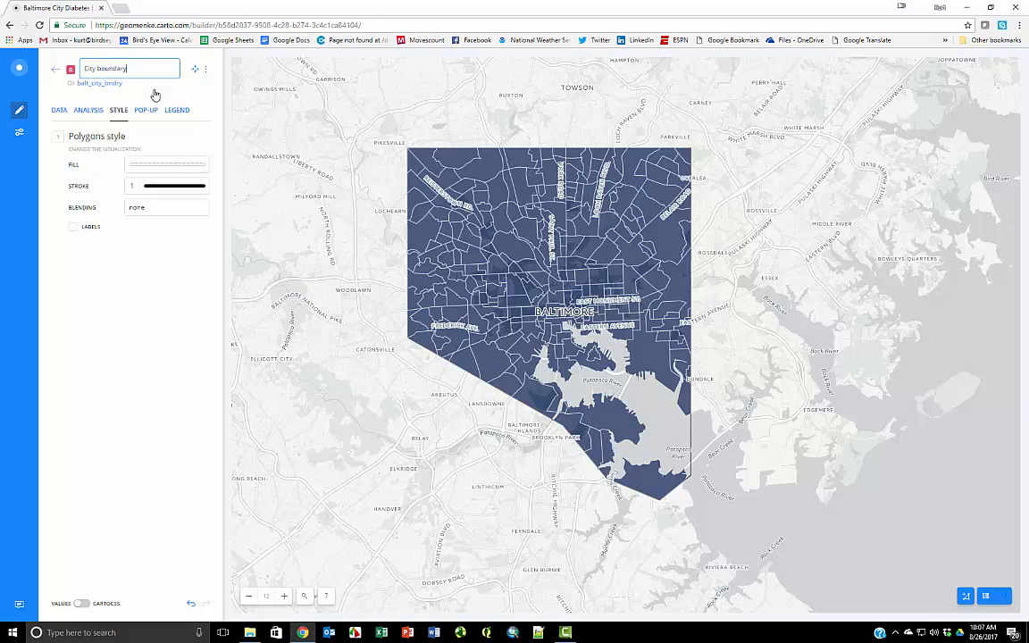
{"action": "key", "text": "Return"}
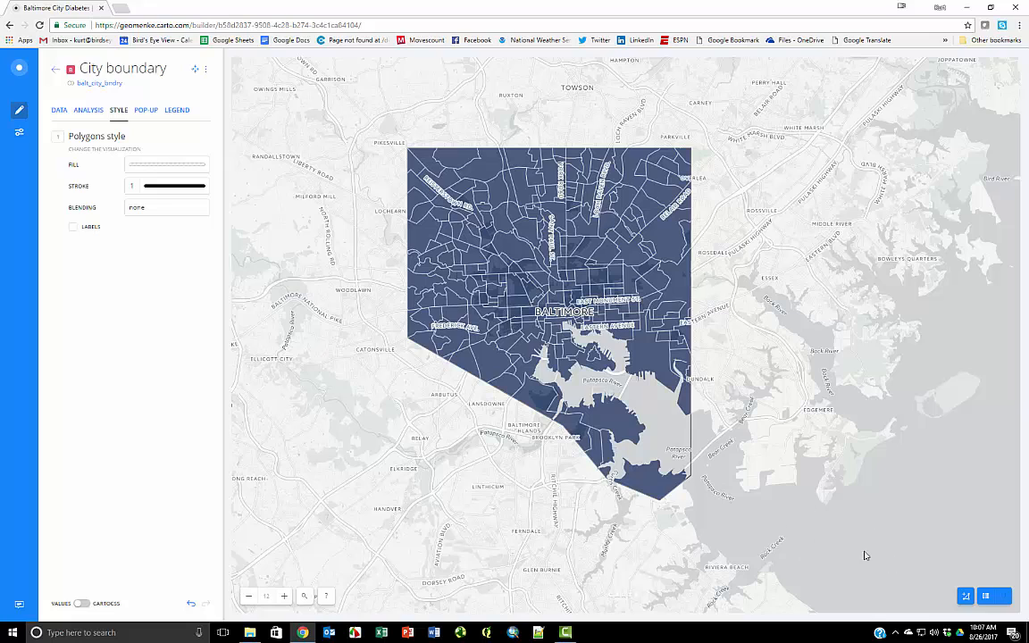
Examine the City boundary layer's attribute table and return to the map view.
{"action": "left_click", "coordinate": [986, 595]}
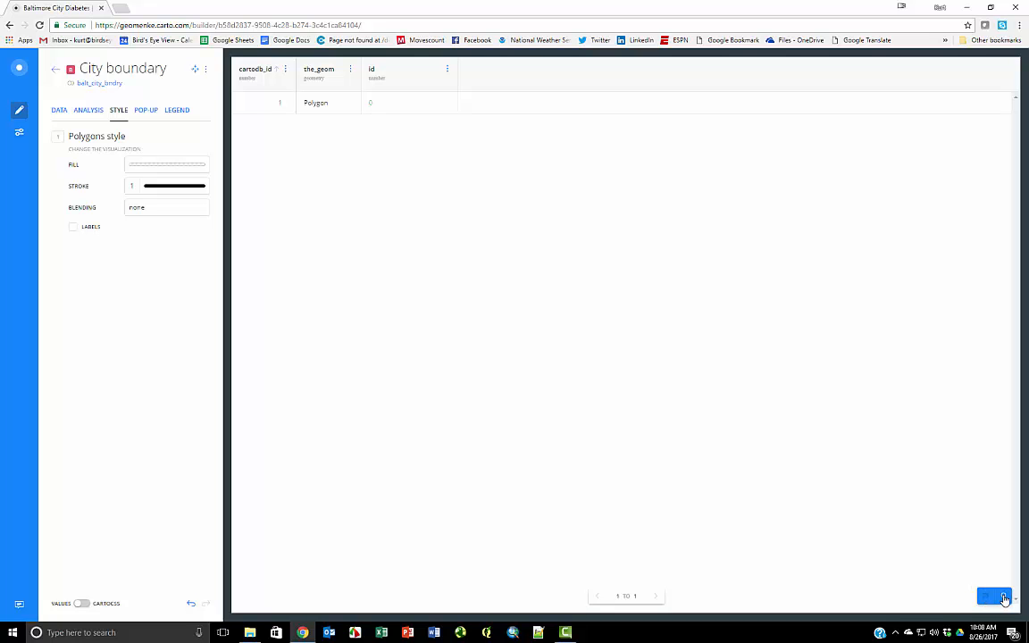
{"action": "left_click", "coordinate": [1004, 599]}
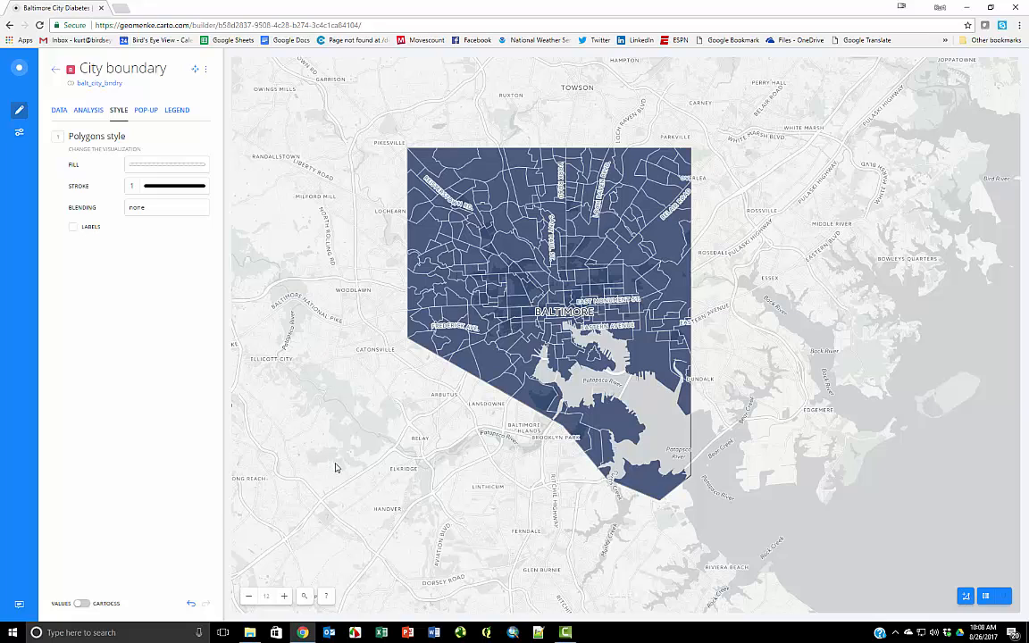
Reorder the layers from top to bottom as balt_dialysis_centers_1, City boundary, faccess_baltcity_fooddesert and neighborhood_diabetes.
{"action": "left_click", "coordinate": [55, 71]}
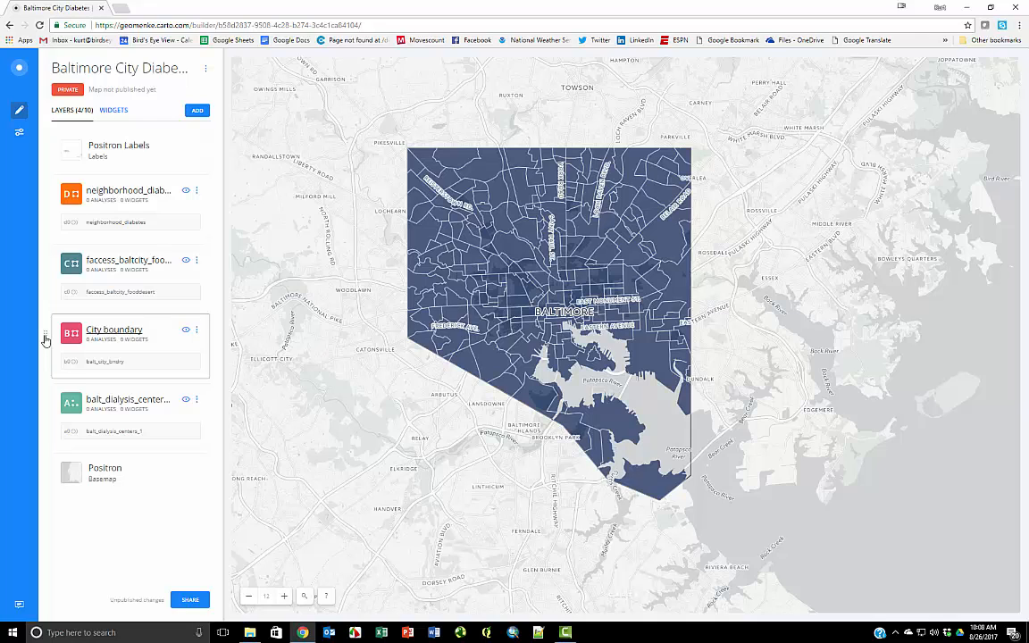
{"action": "left_click_drag", "start_coordinate": [45, 339], "coordinate": [52, 193]}
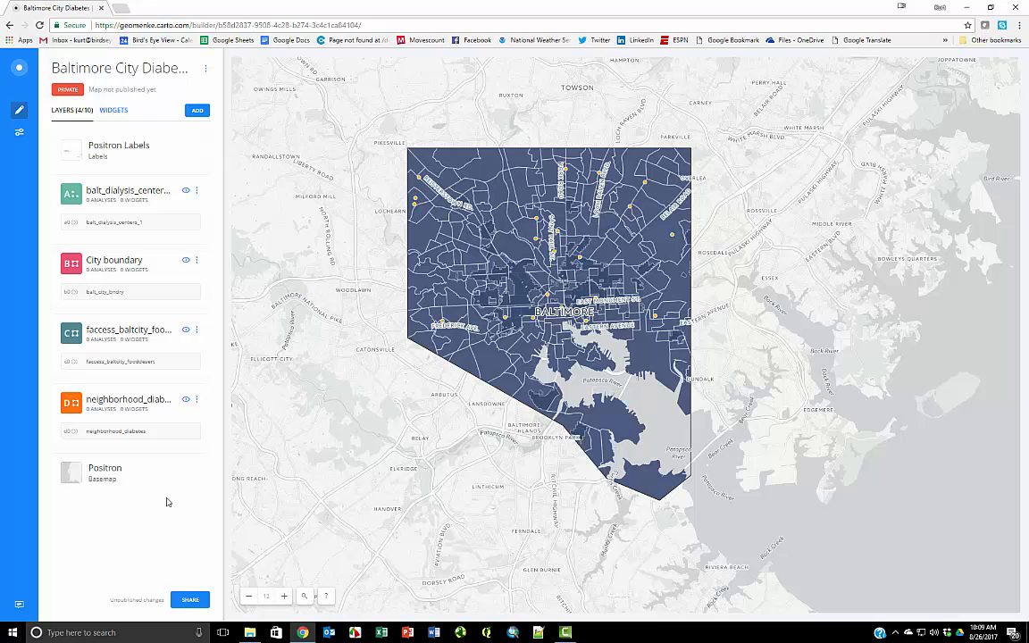
Color the neighborhood_diabetes polygons by the baltcity_d column, using the light orange to crimson color ramp.
{"action": "left_click", "coordinate": [138, 406]}
{"action": "left_click", "coordinate": [168, 166]}
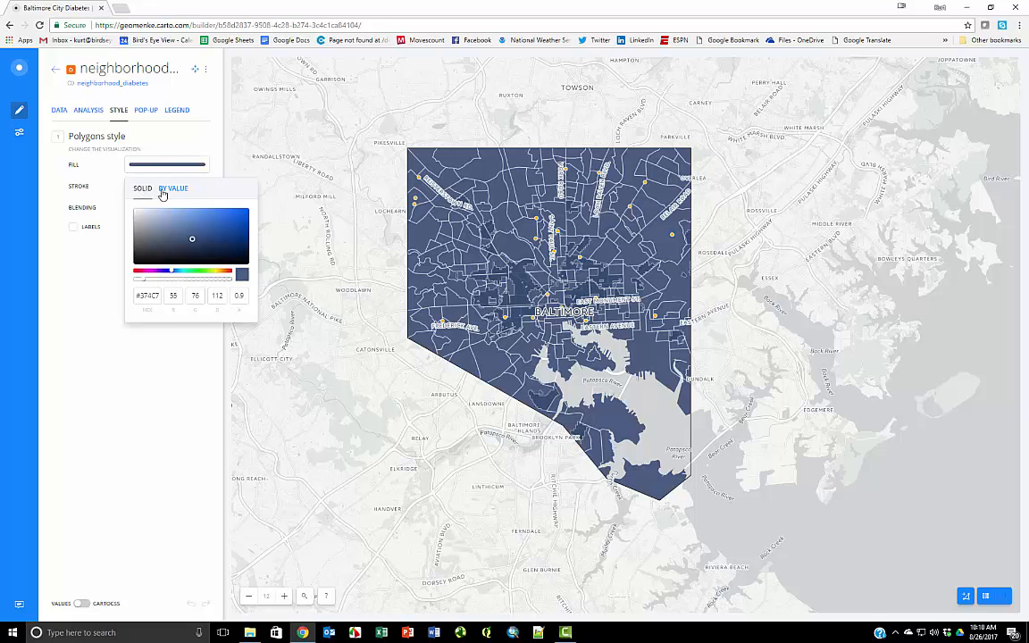
{"action": "left_click", "coordinate": [173, 189]}
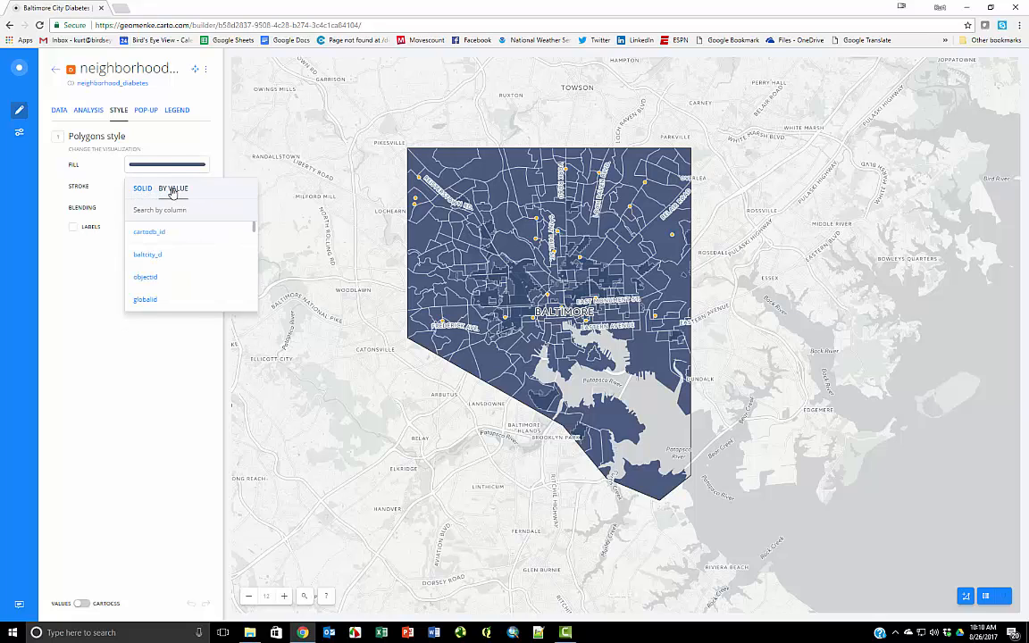
{"action": "left_click", "coordinate": [158, 258]}
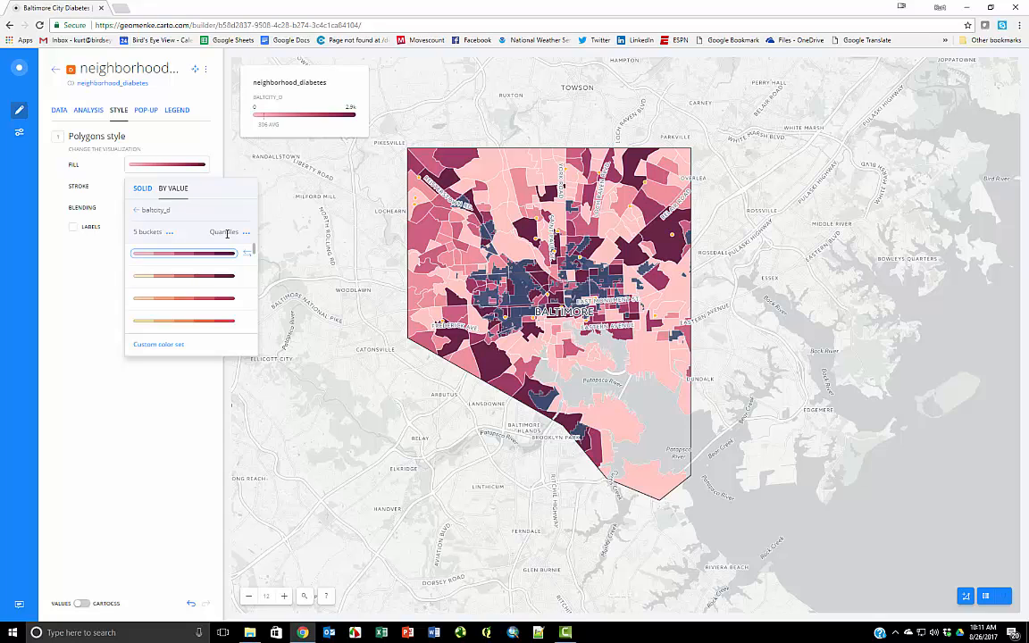
{"action": "left_click", "coordinate": [178, 298]}
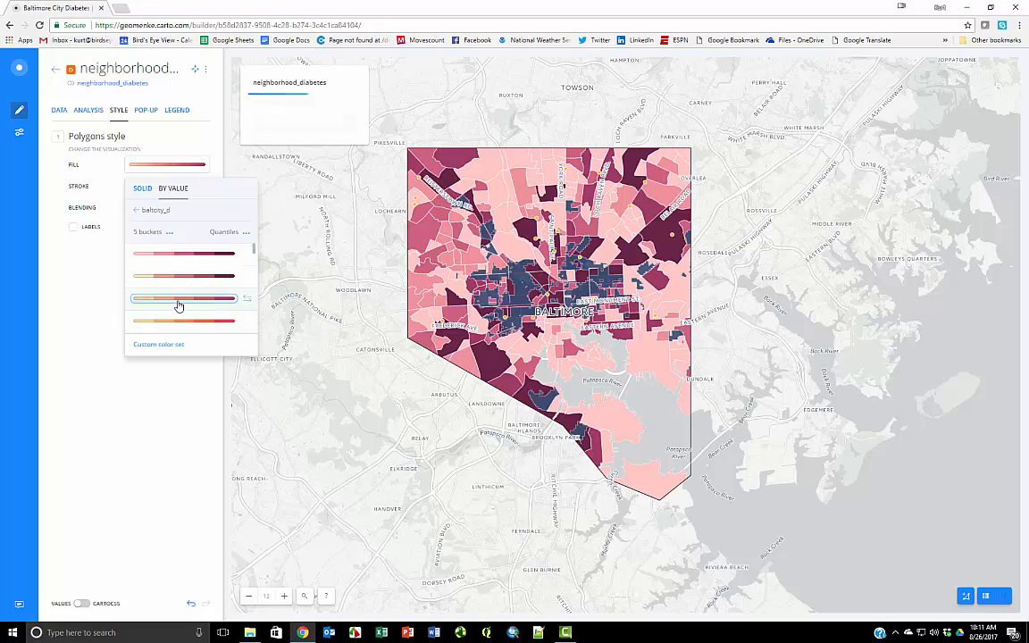
{"action": "left_click", "coordinate": [82, 298]}
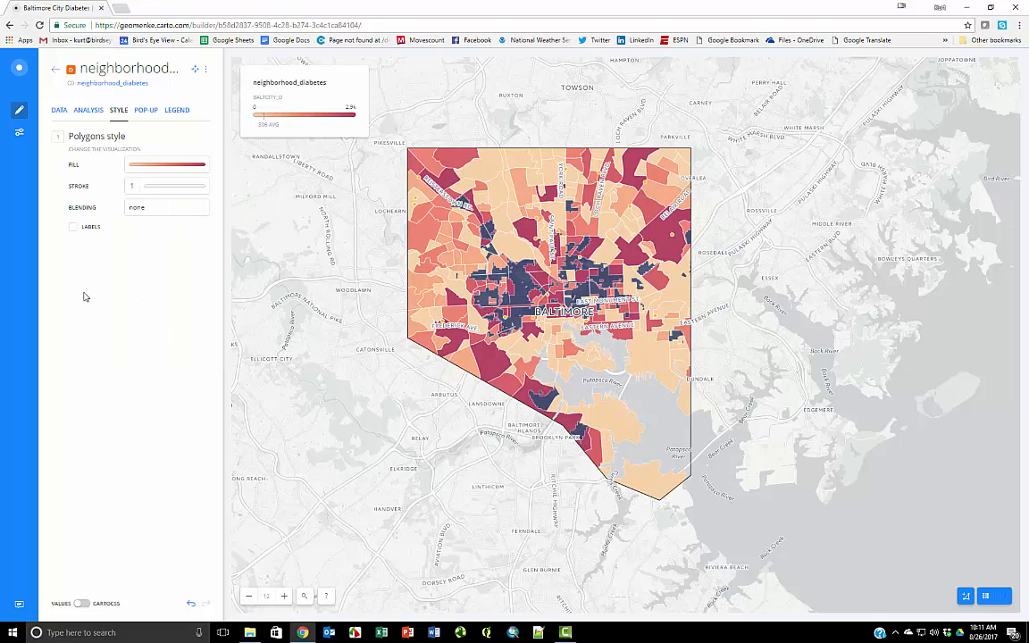
Rename the neighborhood_diabetes layer as "Diabetes Morbidity by Neighborhood".
{"action": "left_click", "coordinate": [206, 71]}
{"action": "left_click", "coordinate": [157, 95]}
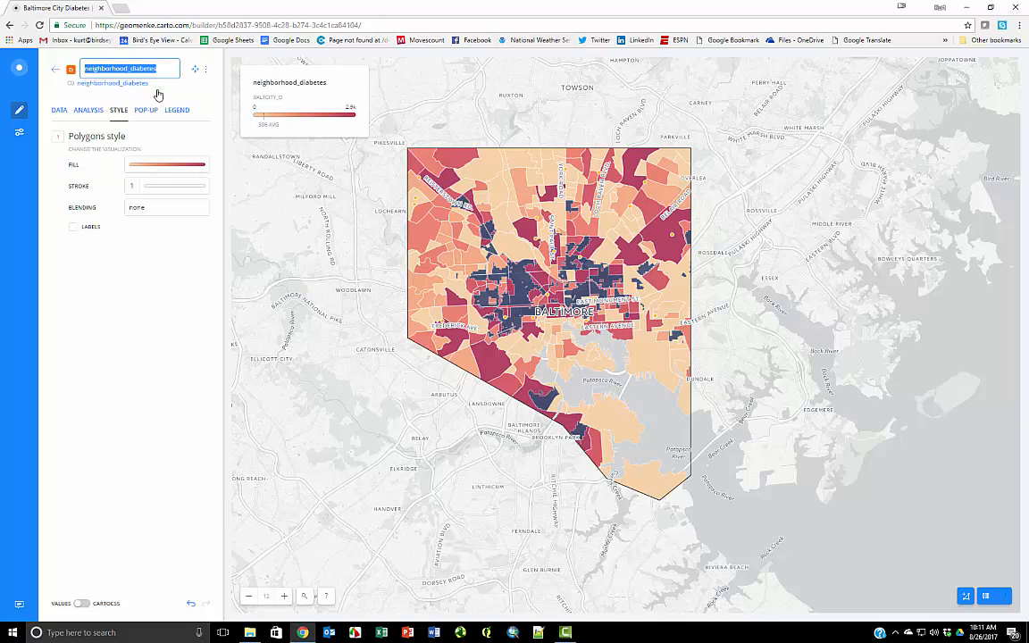
{"action": "key", "text": "ctrl+v"}
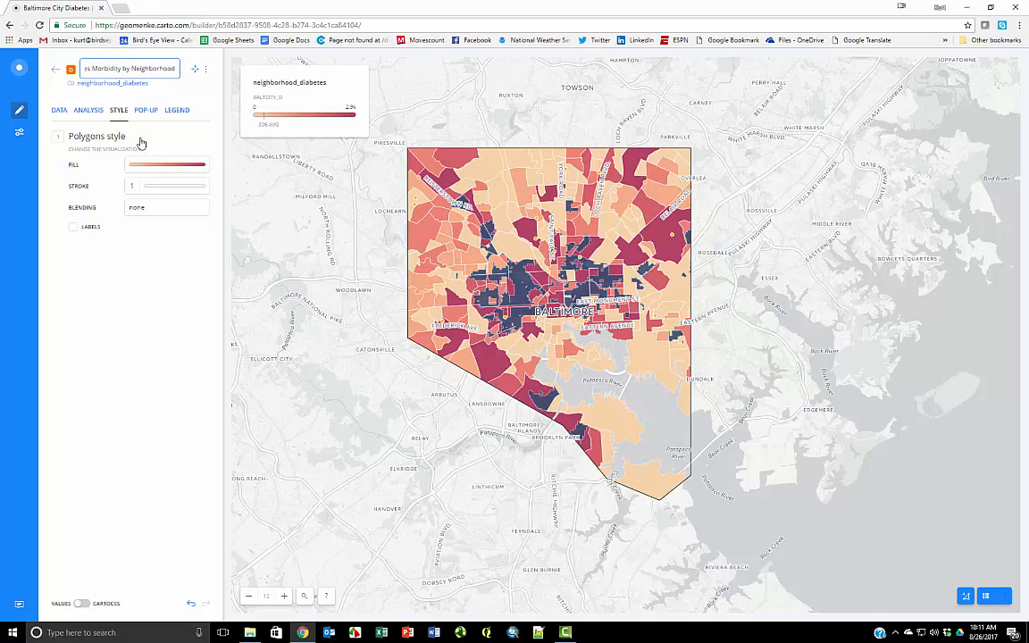
{"action": "key", "text": "Return"}
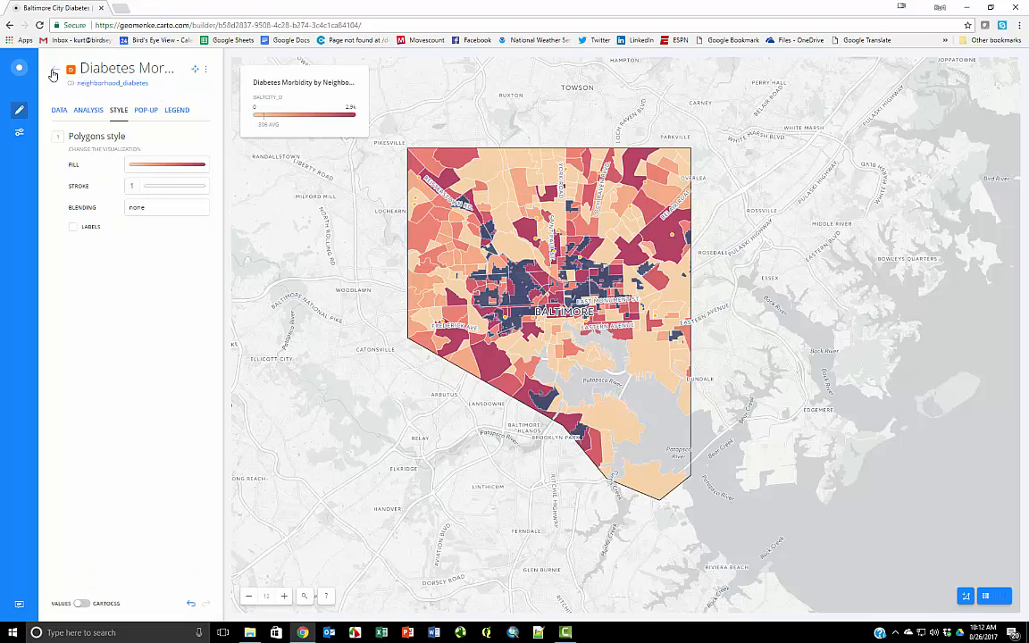
Change the faccess_baltcity_fooddesert layer's solid fill to a brighter blue, RGB 61, 100, 166.
{"action": "left_click", "coordinate": [51, 70]}
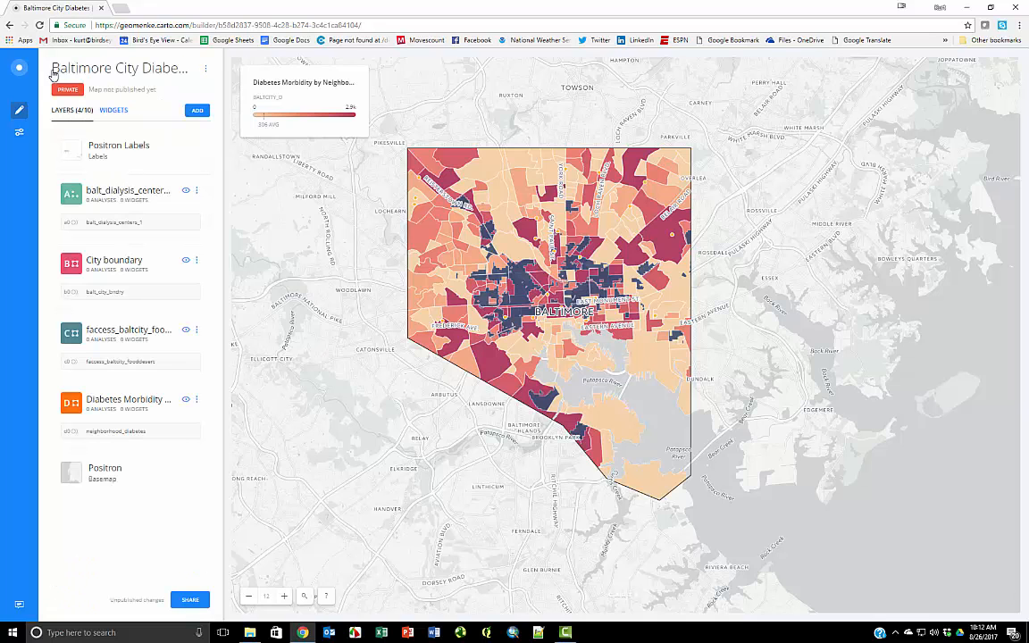
{"action": "left_click", "coordinate": [123, 338]}
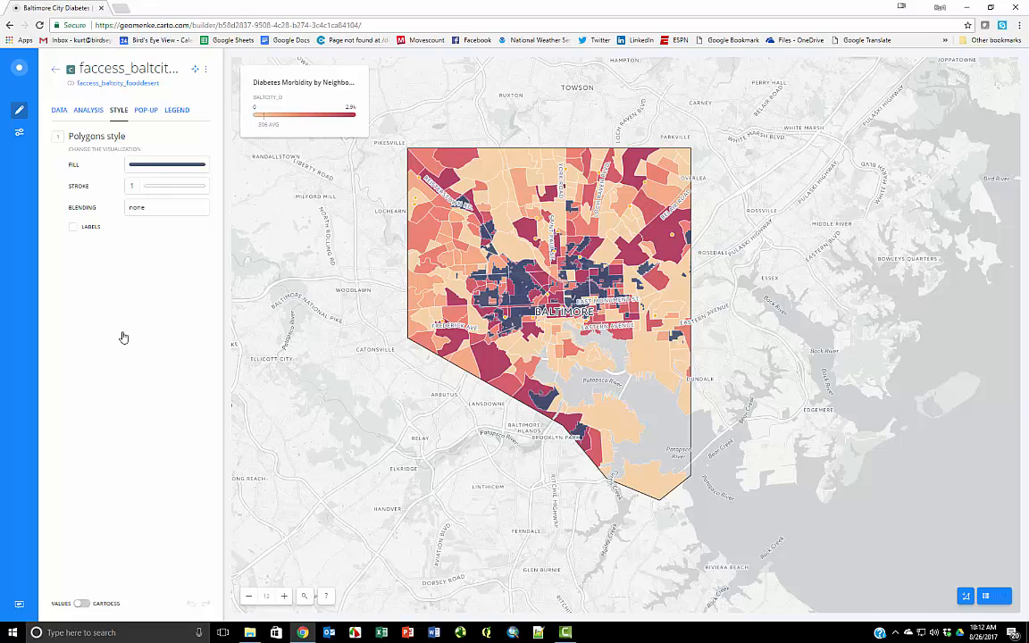
{"action": "left_click", "coordinate": [157, 165]}
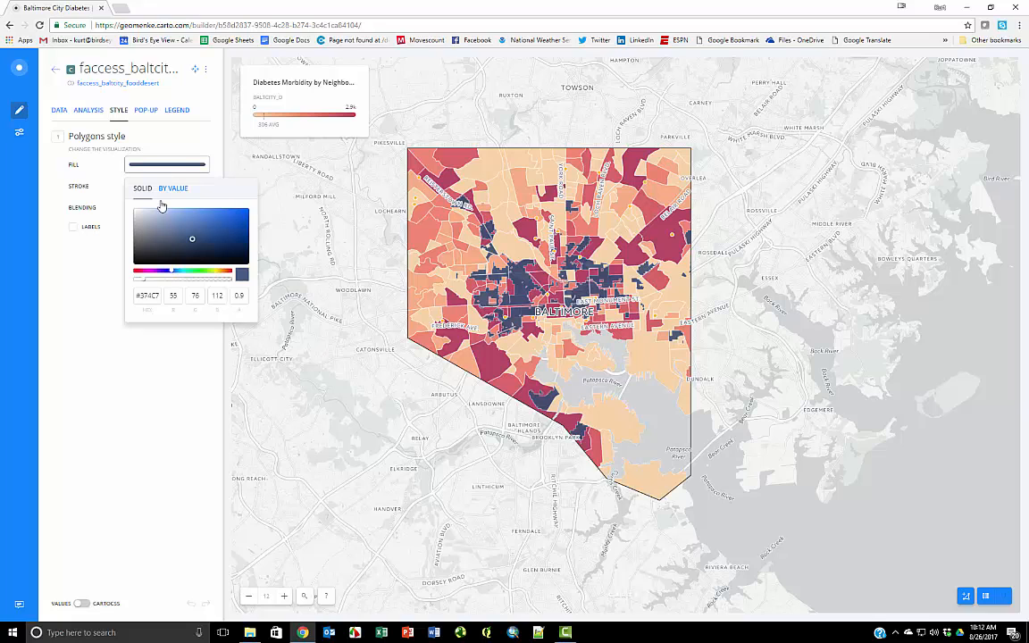
{"action": "mouse_move", "coordinate": [192, 238]}
{"action": "left_mouse_down"}
{"action": "mouse_move", "coordinate": [187, 212]}
{"action": "mouse_move", "coordinate": [204, 227]}
{"action": "left_mouse_up"}
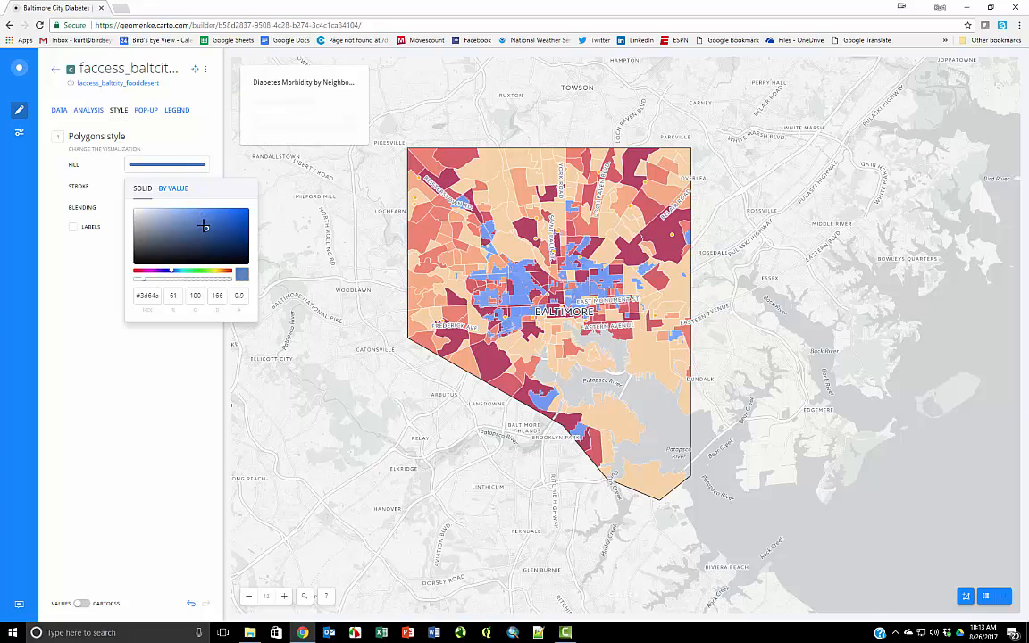
{"action": "left_click", "coordinate": [71, 406]}
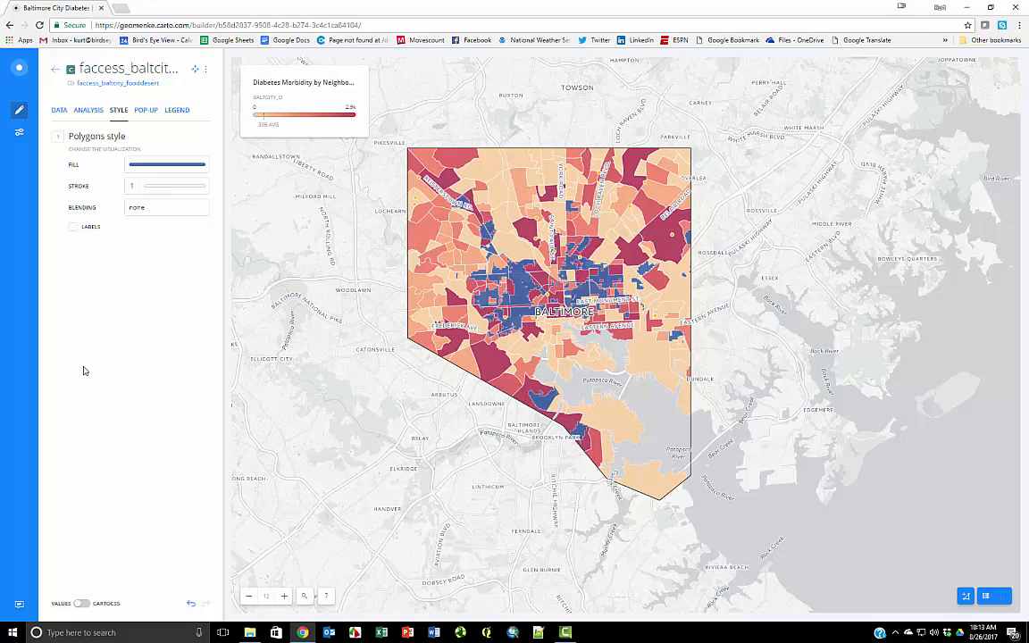
Set the food desert layer's stroke color to dark blue, RGB 0, 37, 91, with an opacity of 1.
{"action": "left_click", "coordinate": [147, 187]}
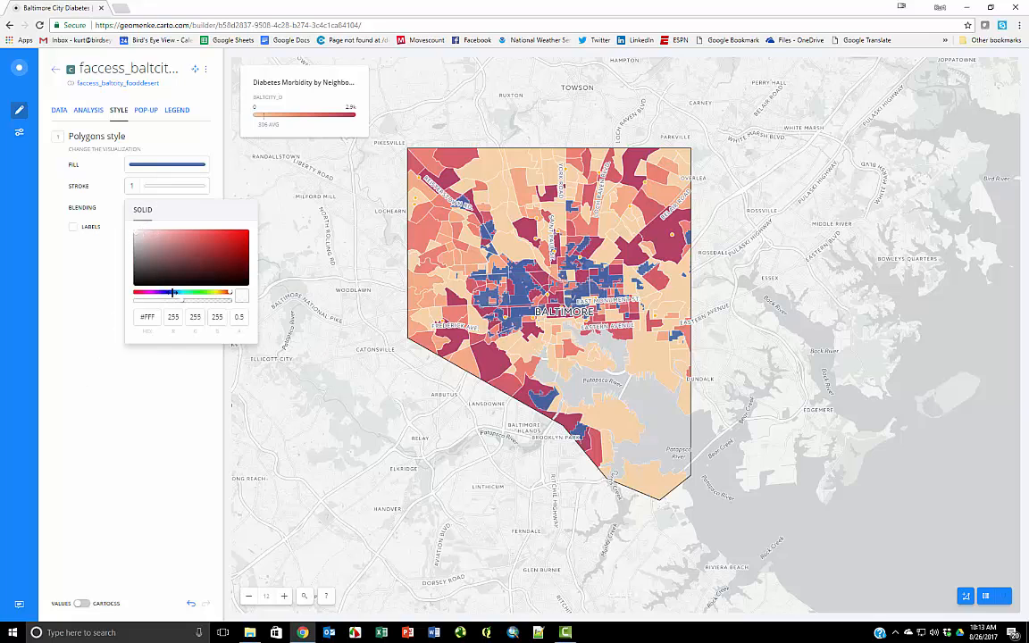
{"action": "left_click", "coordinate": [172, 292]}
{"action": "left_click", "coordinate": [142, 236]}
{"action": "left_click", "coordinate": [222, 249]}
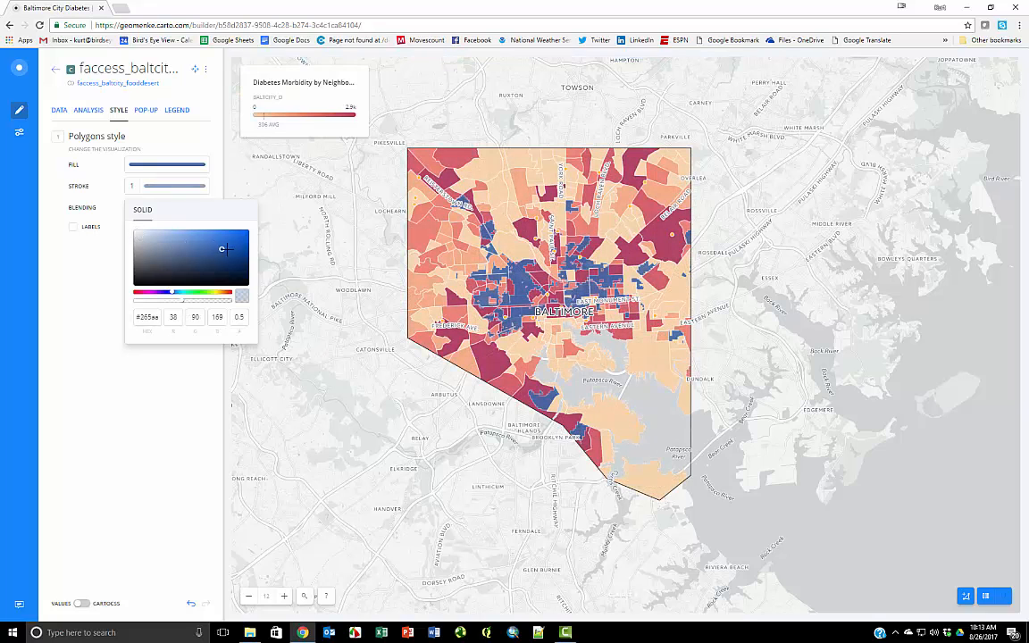
{"action": "left_click_drag", "start_coordinate": [222, 249], "coordinate": [246, 264]}
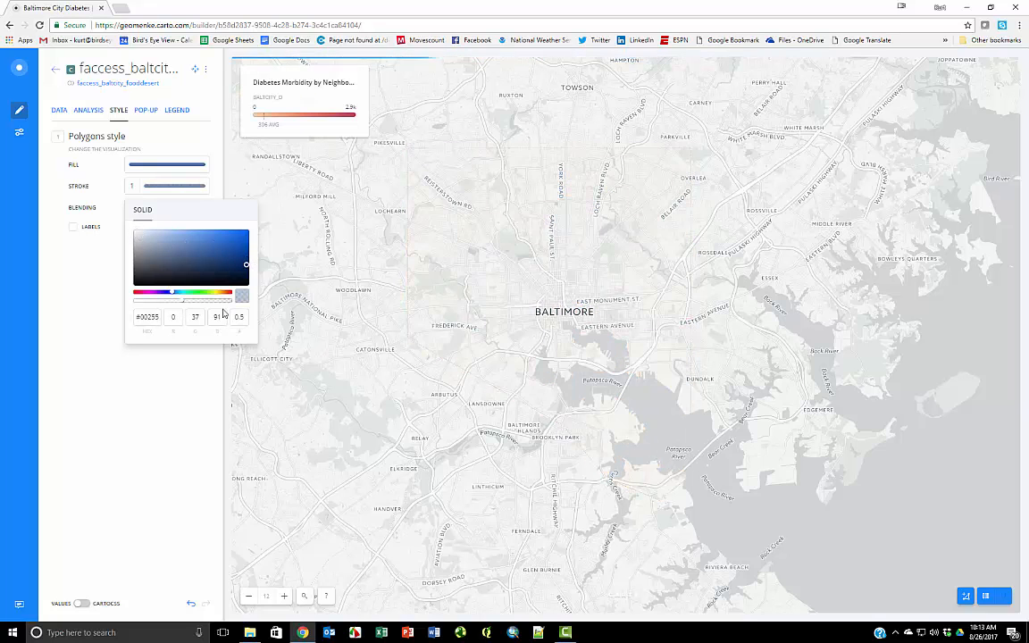
{"action": "left_click_drag", "start_coordinate": [245, 317], "coordinate": [222, 315]}
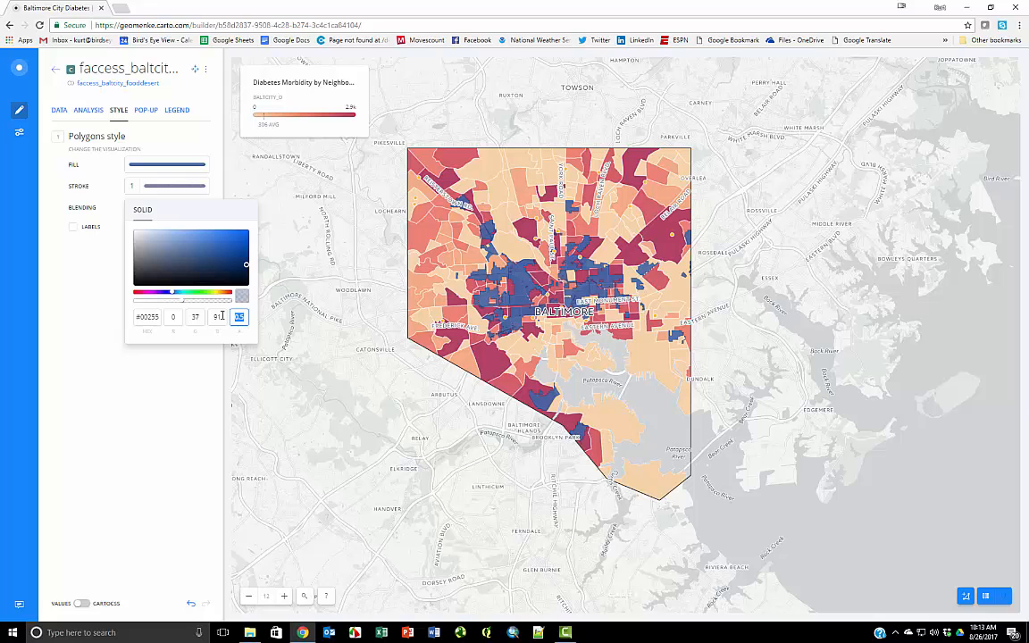
{"action": "type", "text": "1"}
{"action": "left_click", "coordinate": [161, 377]}
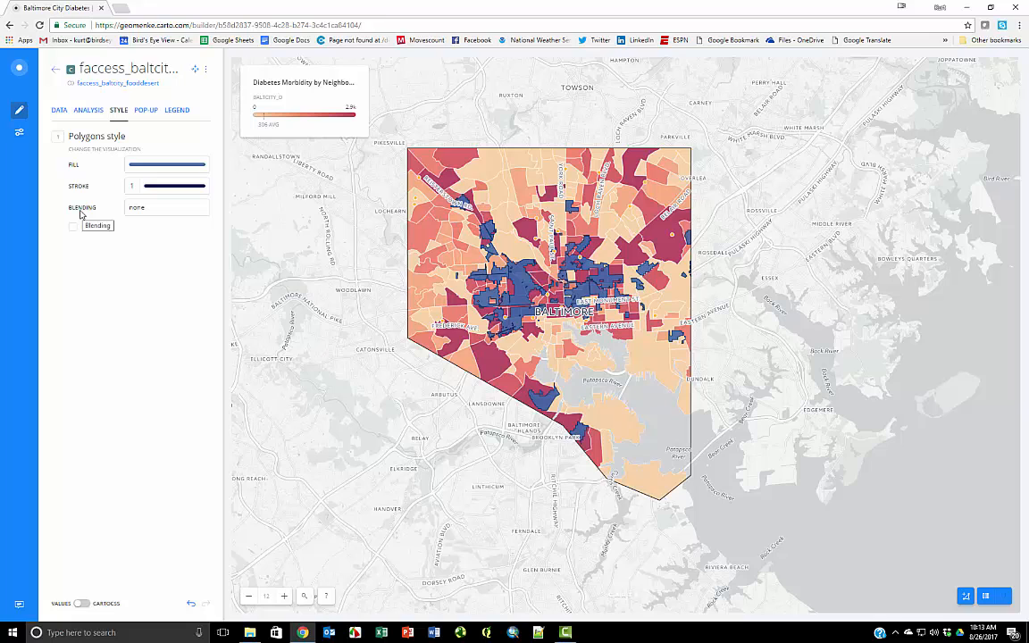
Set the faccess_baltcity_fooddesert layer's blending to multiply and rename the layer as "Food Deserts".
{"action": "left_click", "coordinate": [148, 209]}
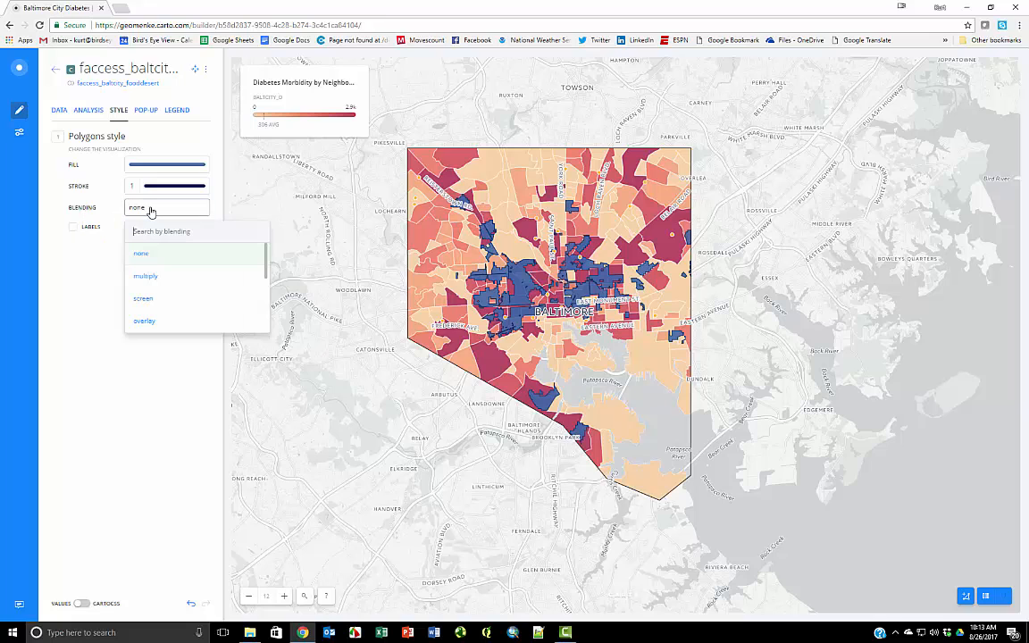
{"action": "left_click", "coordinate": [150, 278]}
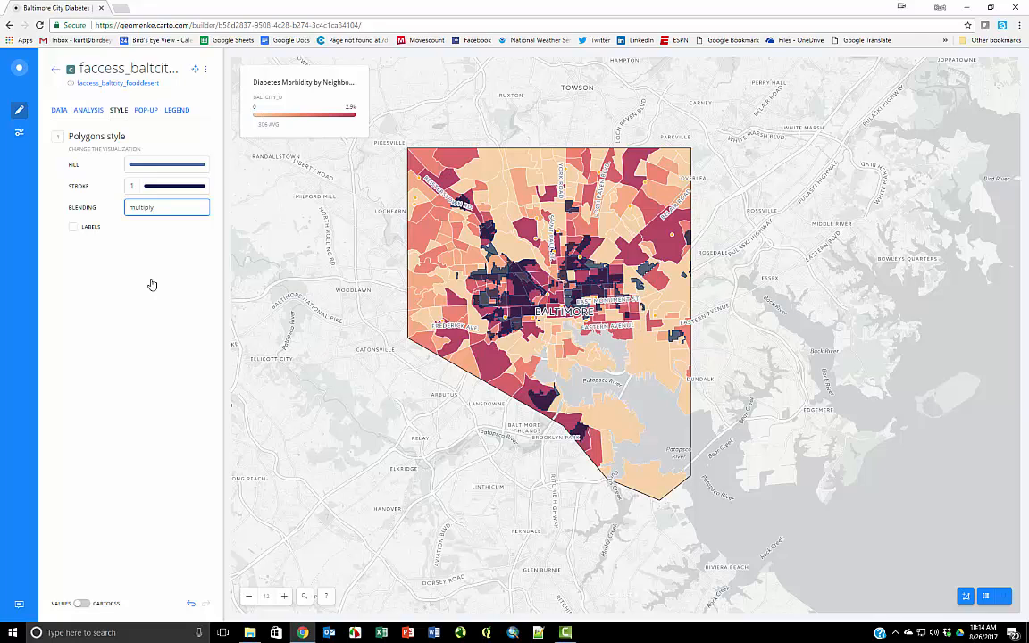
{"action": "left_click", "coordinate": [206, 69]}
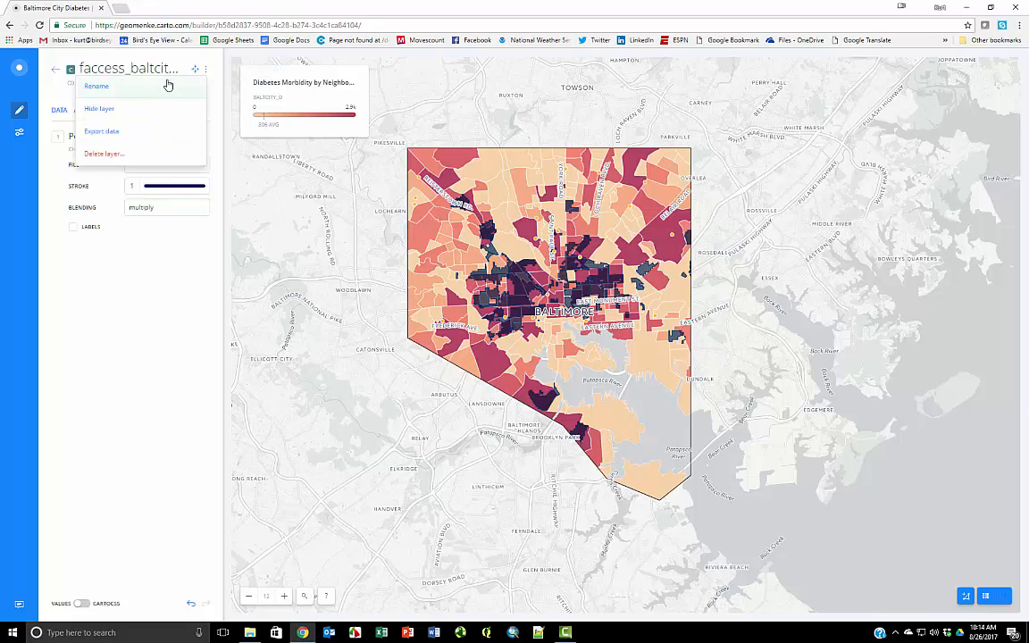
{"action": "left_click", "coordinate": [168, 86]}
{"action": "type", "text": "Food Deserts"}
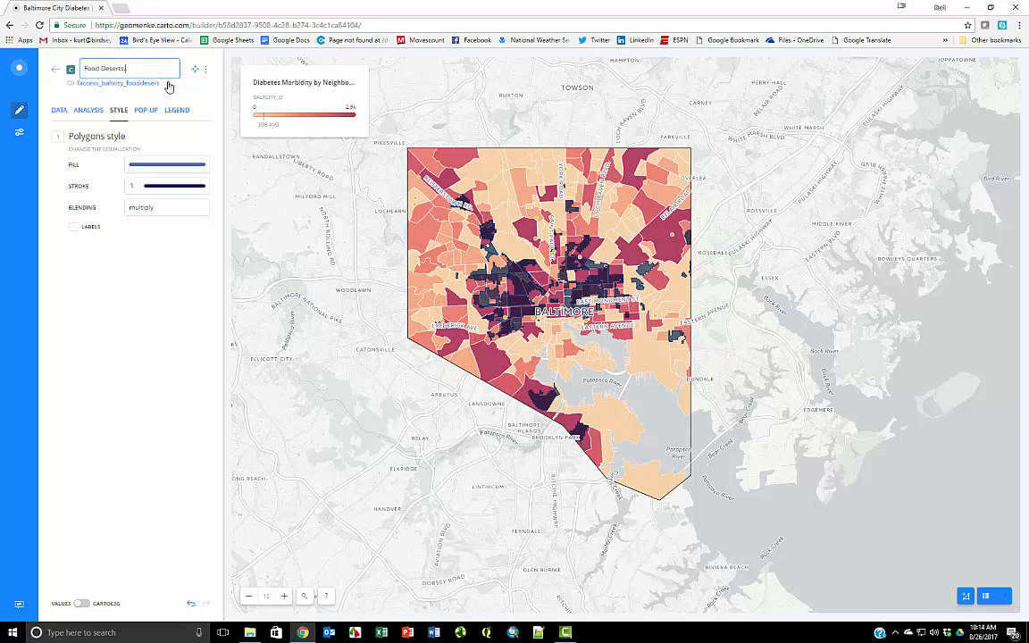
{"action": "key", "text": "Return"}
{"action": "left_click", "coordinate": [56, 72]}
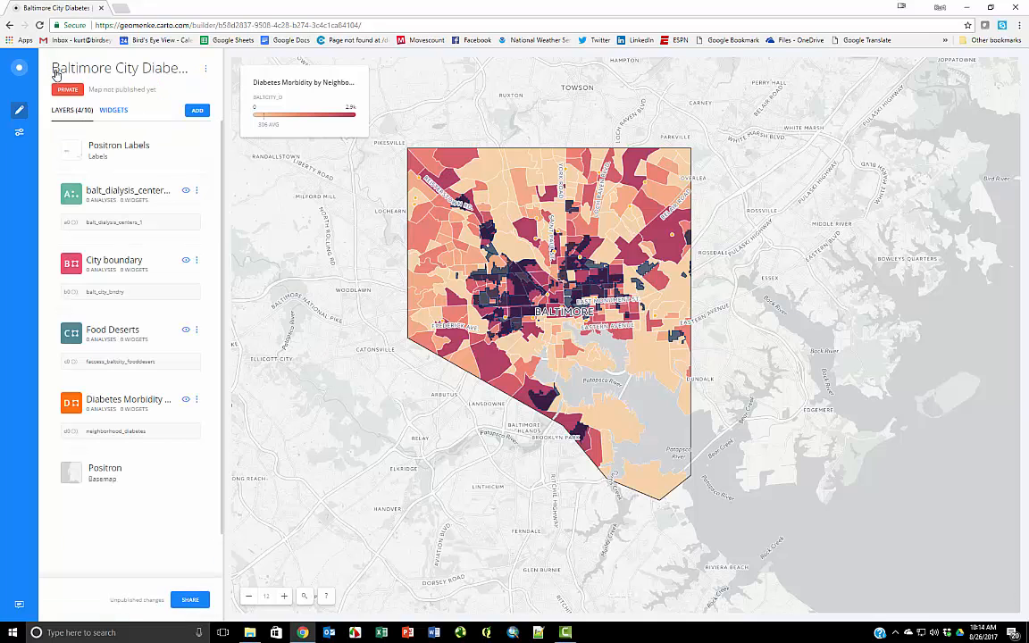
Change the balt_dialysis_centers_1 points' solid fill to green, RGB 69, 223, 45.
{"action": "left_click", "coordinate": [123, 197]}
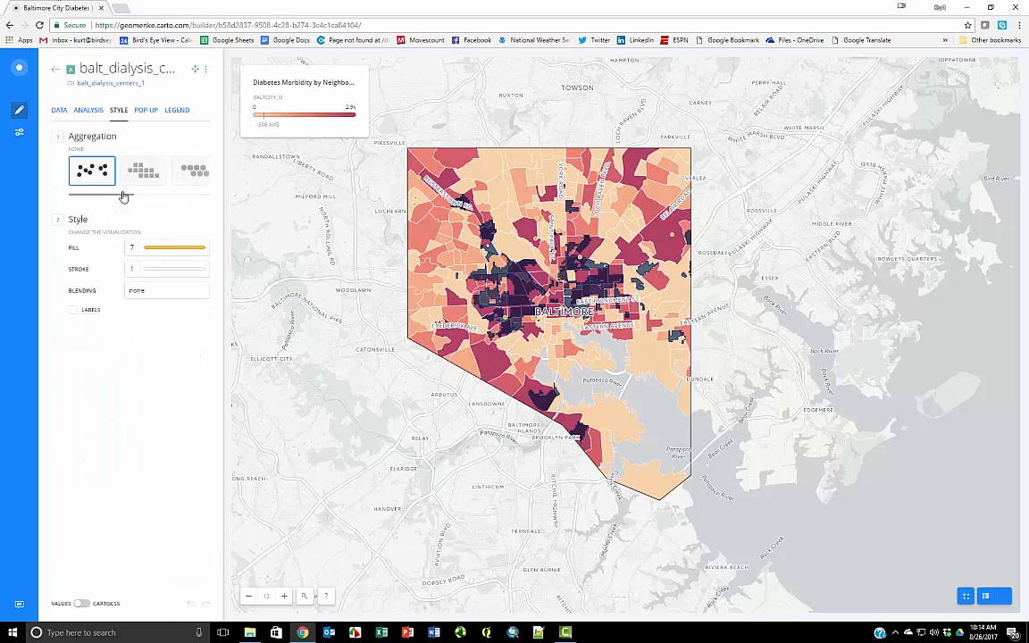
{"action": "left_click", "coordinate": [169, 248]}
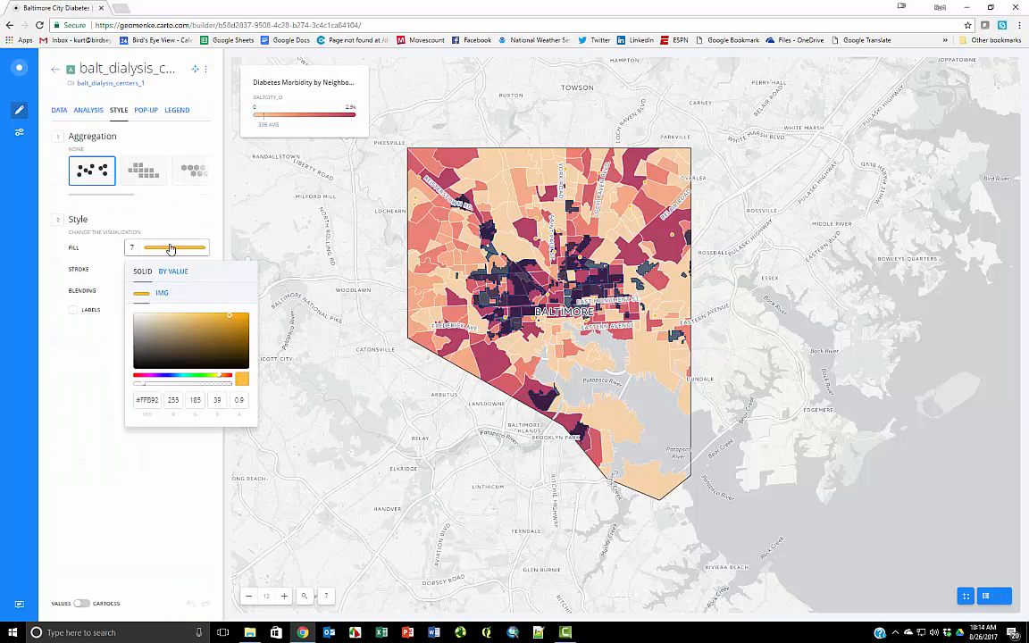
{"action": "left_click", "coordinate": [201, 375]}
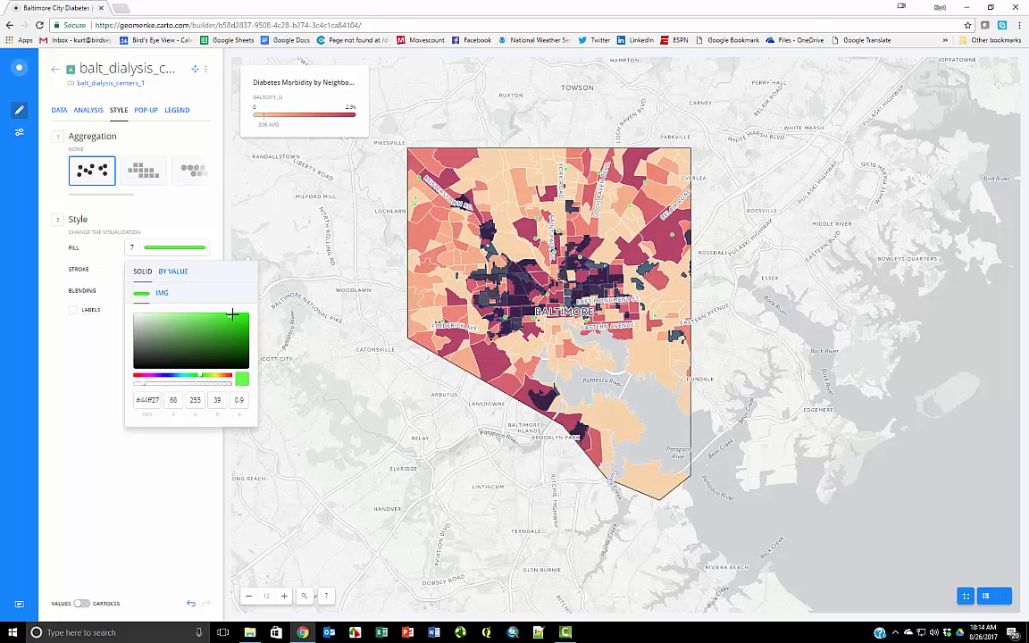
{"action": "left_click_drag", "start_coordinate": [231, 315], "coordinate": [221, 319]}
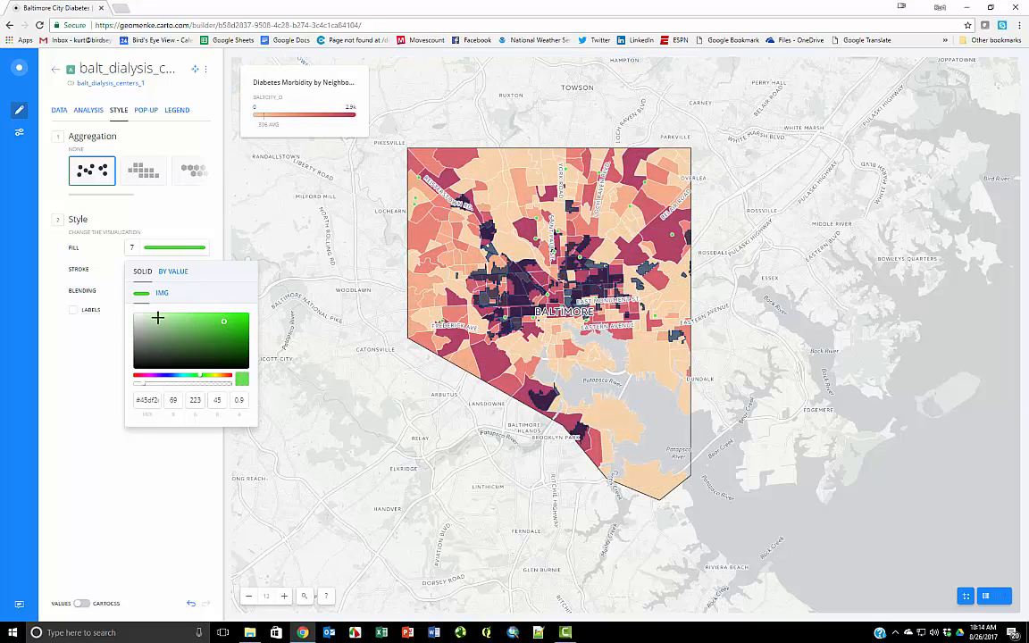
{"action": "left_click", "coordinate": [86, 337]}
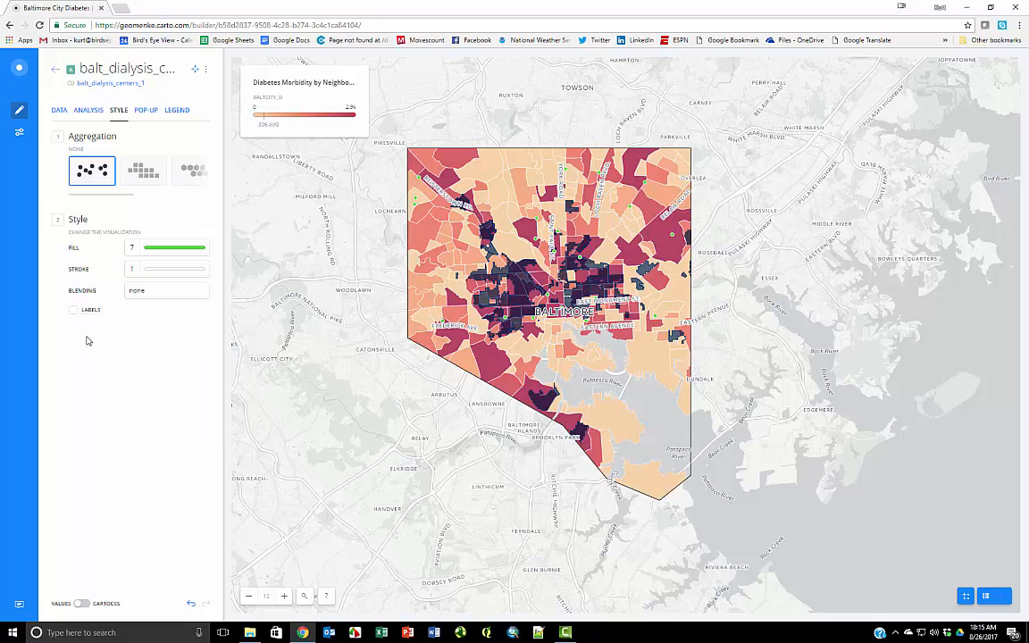
Set the dialysis center points to a fixed size of 12 and a stroke width of 1.5.
{"action": "left_click", "coordinate": [131, 247]}
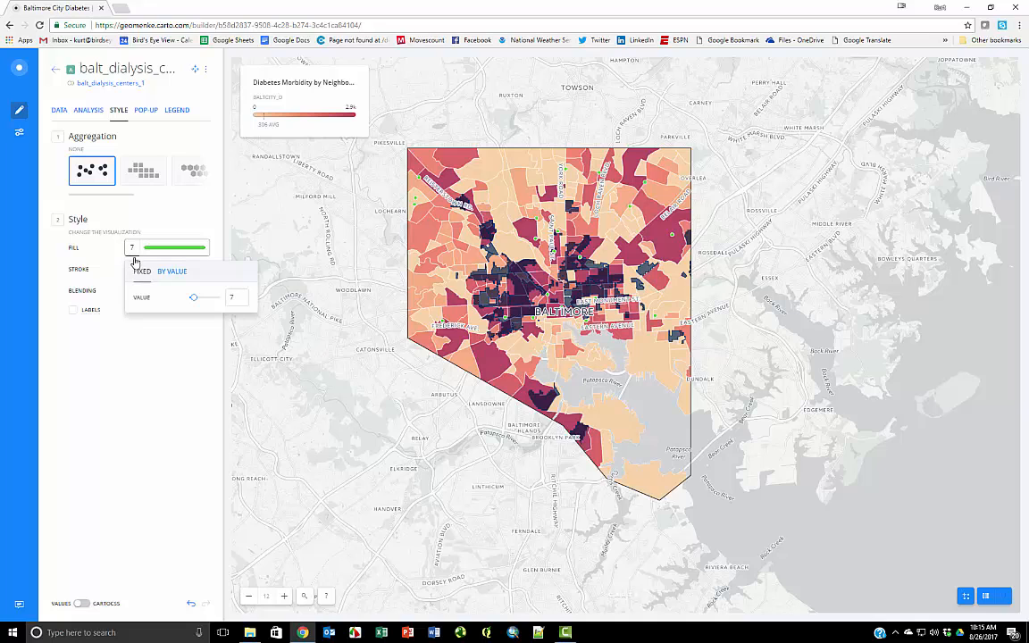
{"action": "left_click", "coordinate": [234, 298]}
{"action": "type", "text": "12"}
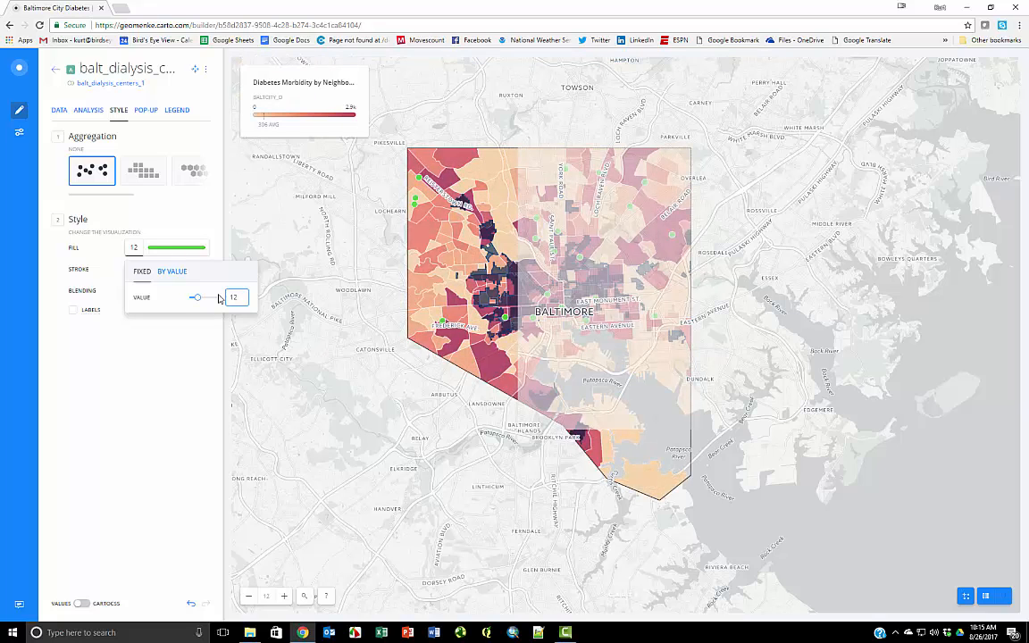
{"action": "left_click", "coordinate": [156, 362]}
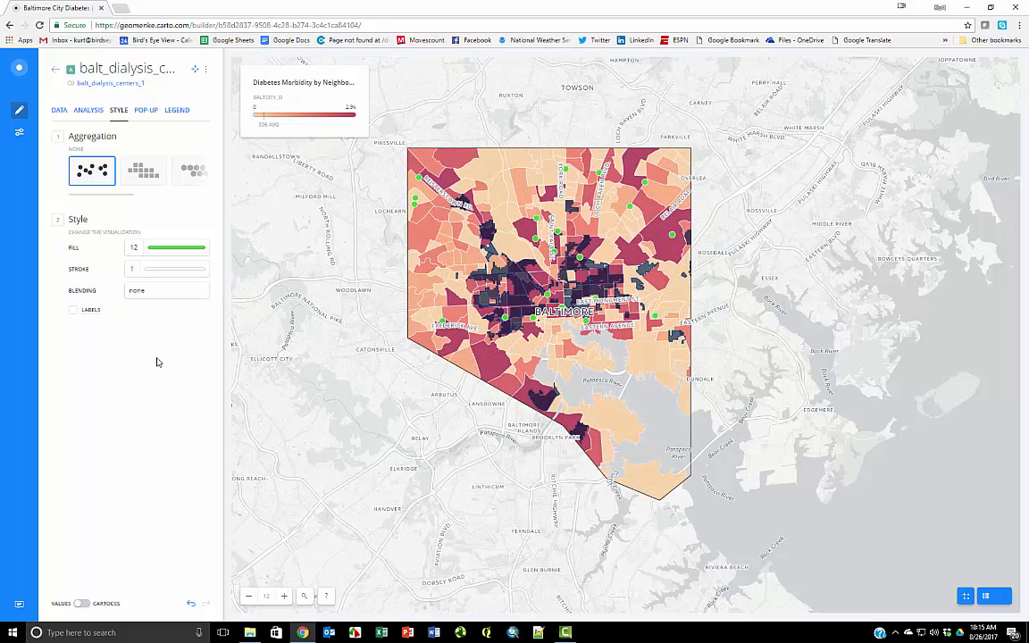
{"action": "left_click", "coordinate": [135, 271]}
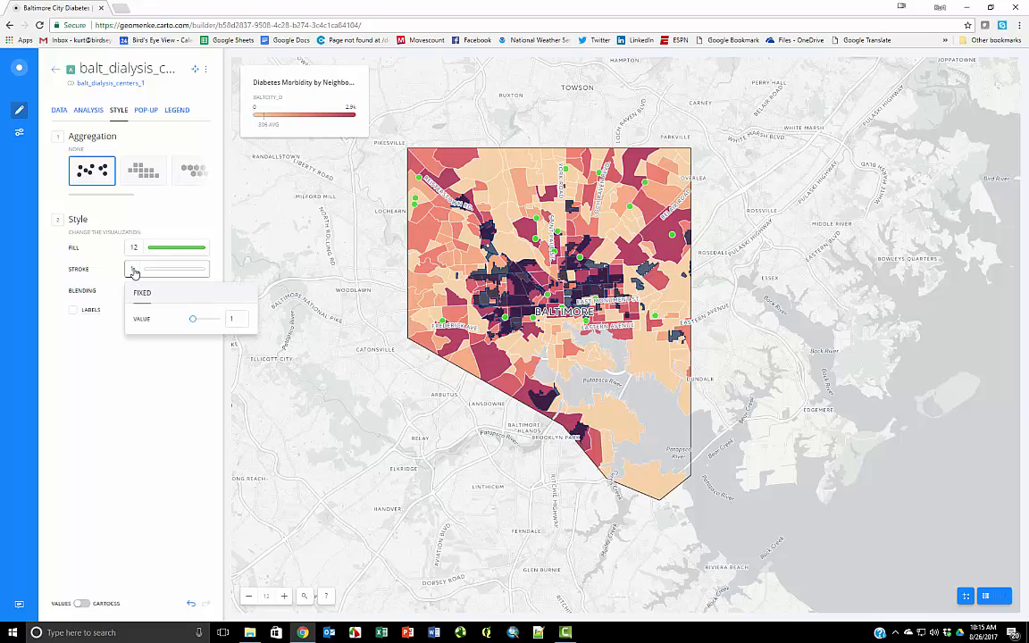
{"action": "left_click", "coordinate": [236, 318]}
{"action": "left_click", "coordinate": [156, 382]}
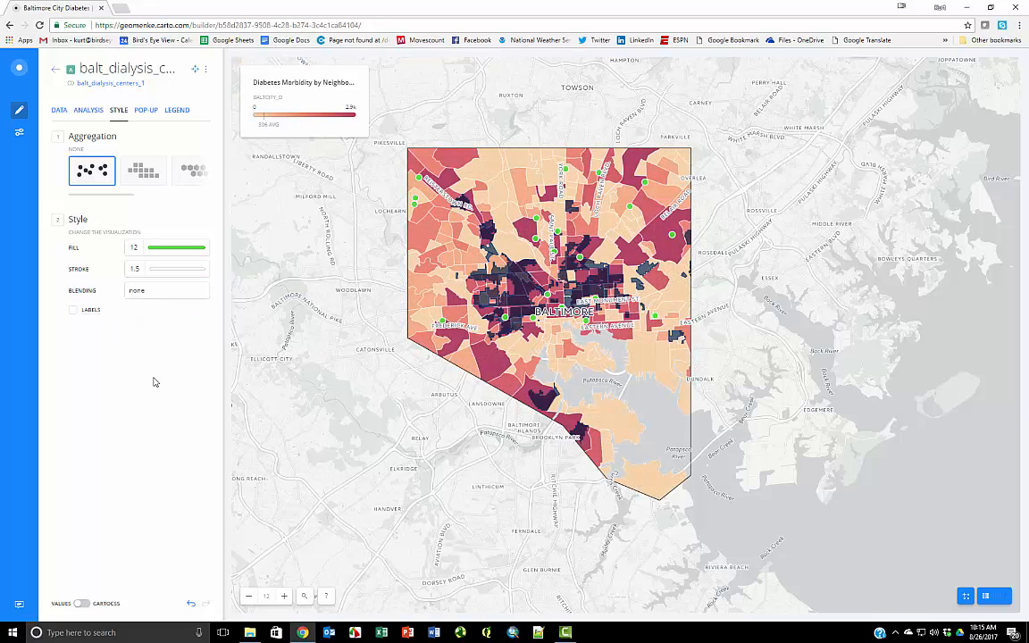
Rename the balt_dialysis_centers_1 layer as "Dialysis Centers".
{"action": "left_click", "coordinate": [204, 70]}
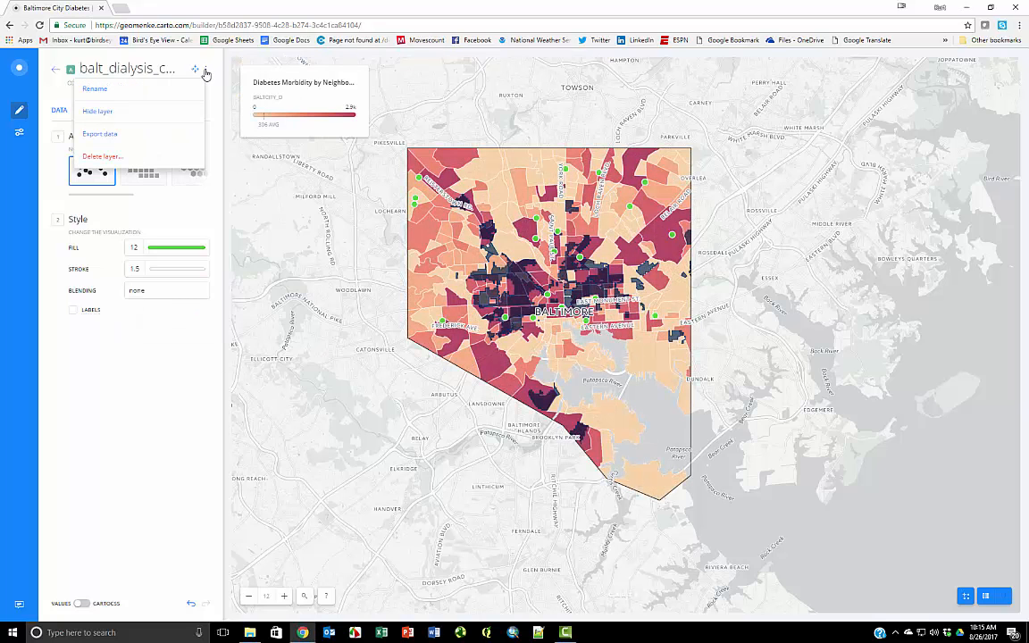
{"action": "left_click", "coordinate": [163, 89]}
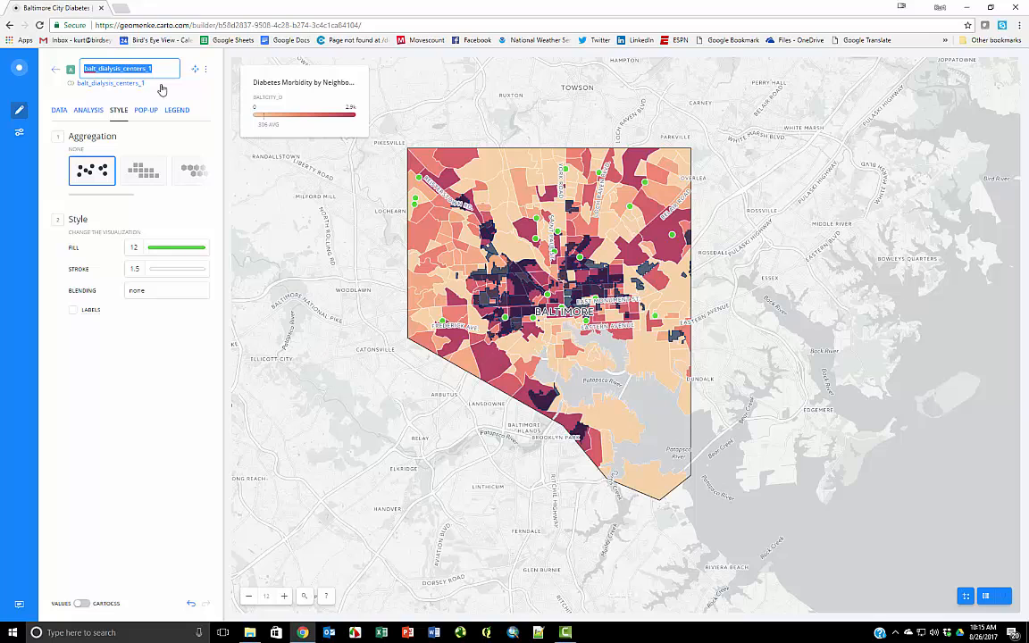
{"action": "type", "text": "Dialysis Centers"}
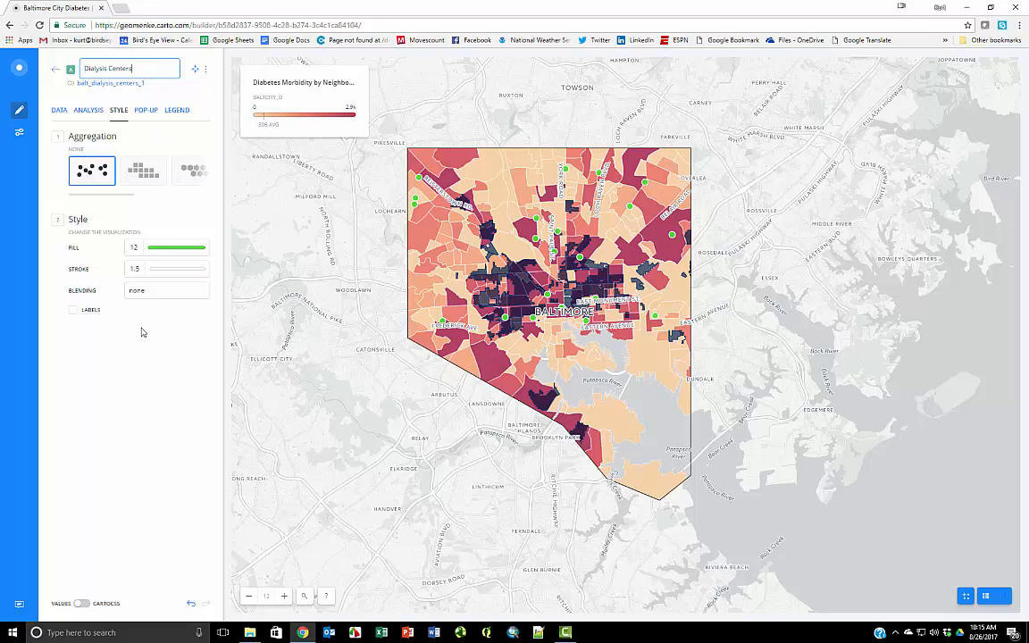
{"action": "left_click", "coordinate": [57, 74]}
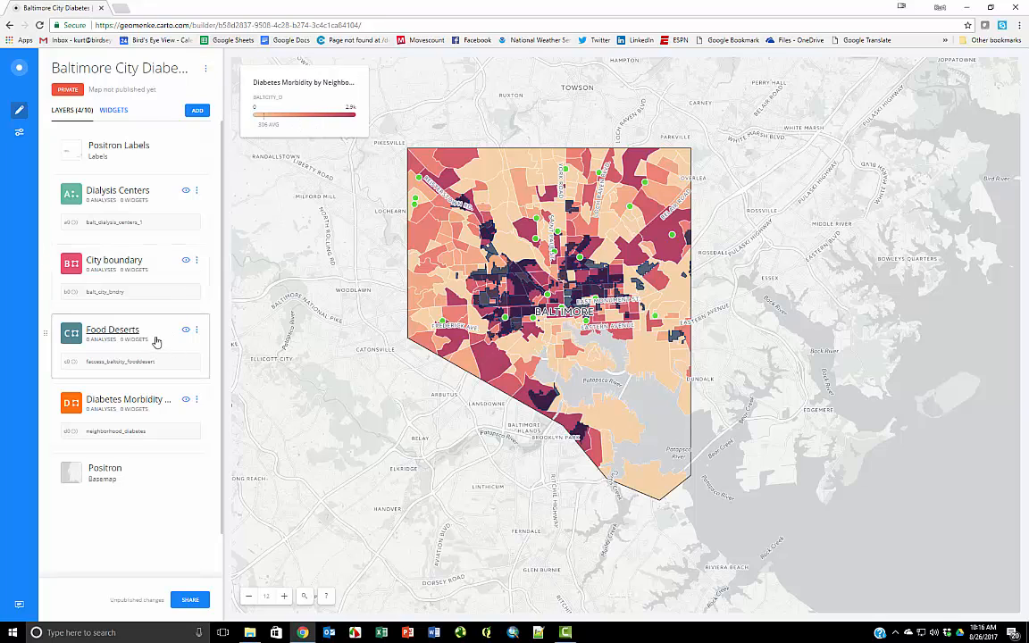
Add a left label of 116 and a right label of 2,933 to the Diabetes Morbidity layer's color legend.
{"action": "left_click", "coordinate": [119, 404]}
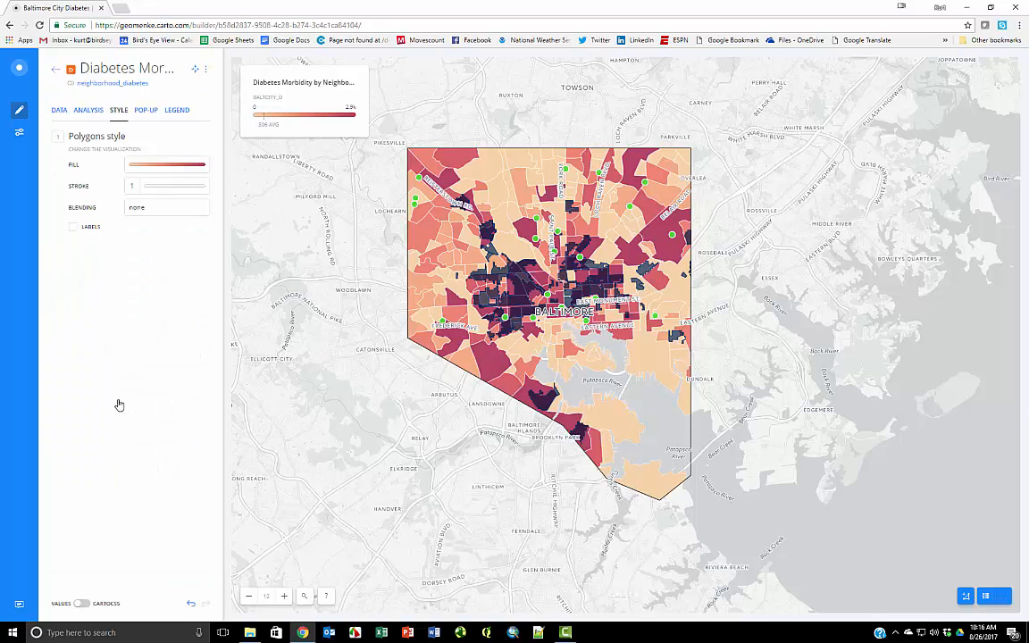
{"action": "left_click", "coordinate": [177, 113]}
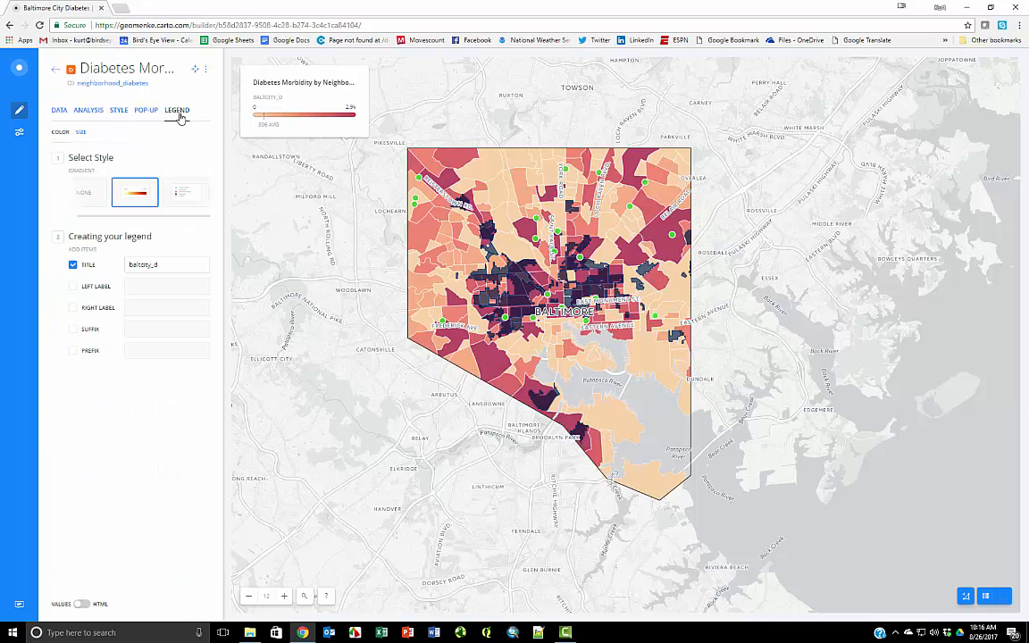
{"action": "left_click", "coordinate": [73, 286]}
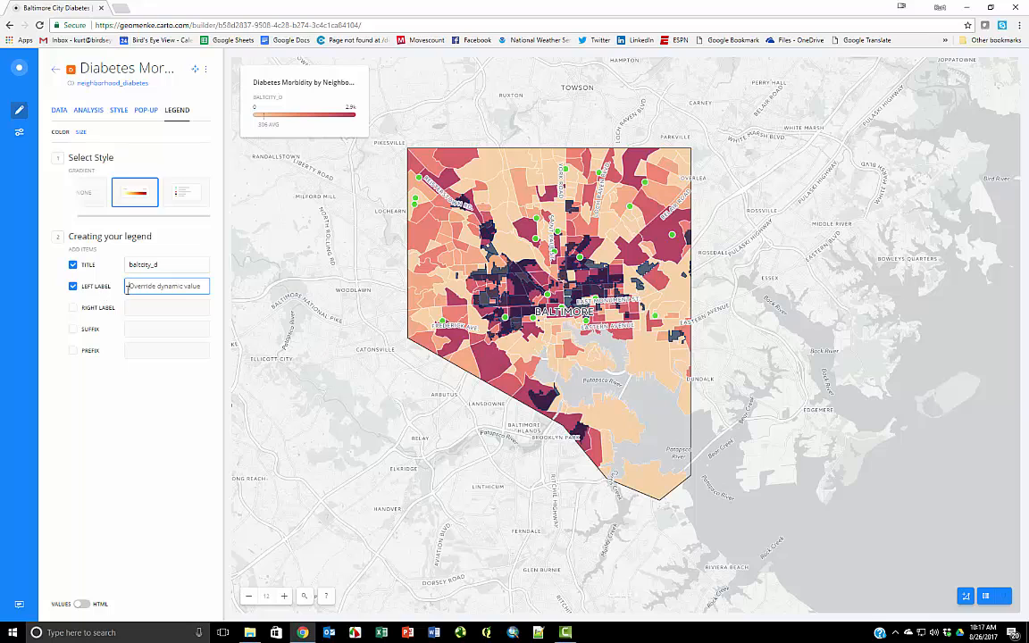
{"action": "type", "text": "116"}
{"action": "left_click", "coordinate": [72, 308]}
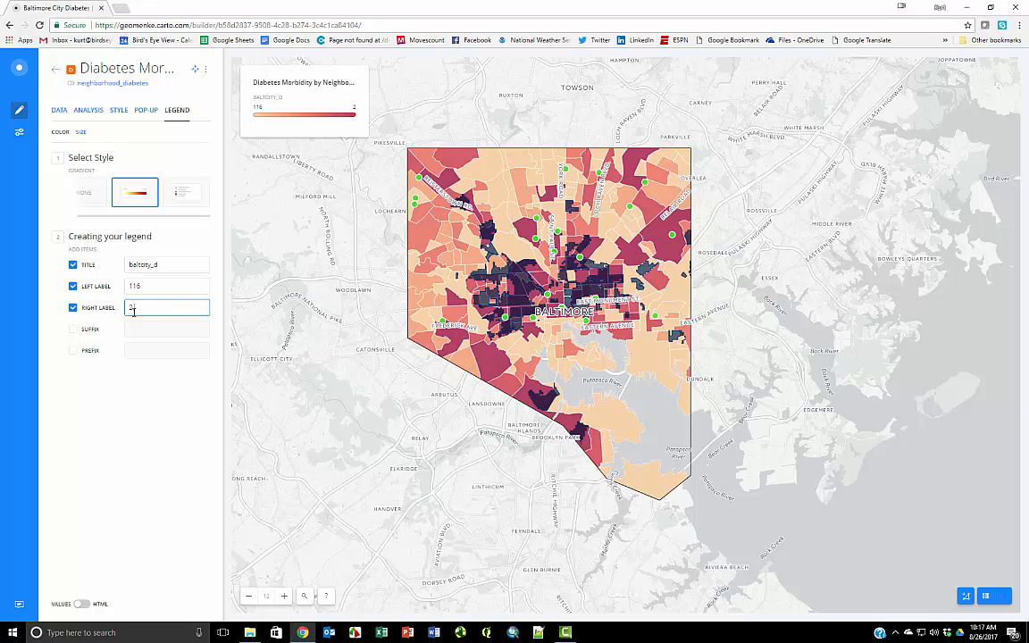
{"action": "type", "text": "2.833"}
Change the diabetes color legend's title to "Number of Diabetics".
{"action": "double_click", "coordinate": [127, 262]}
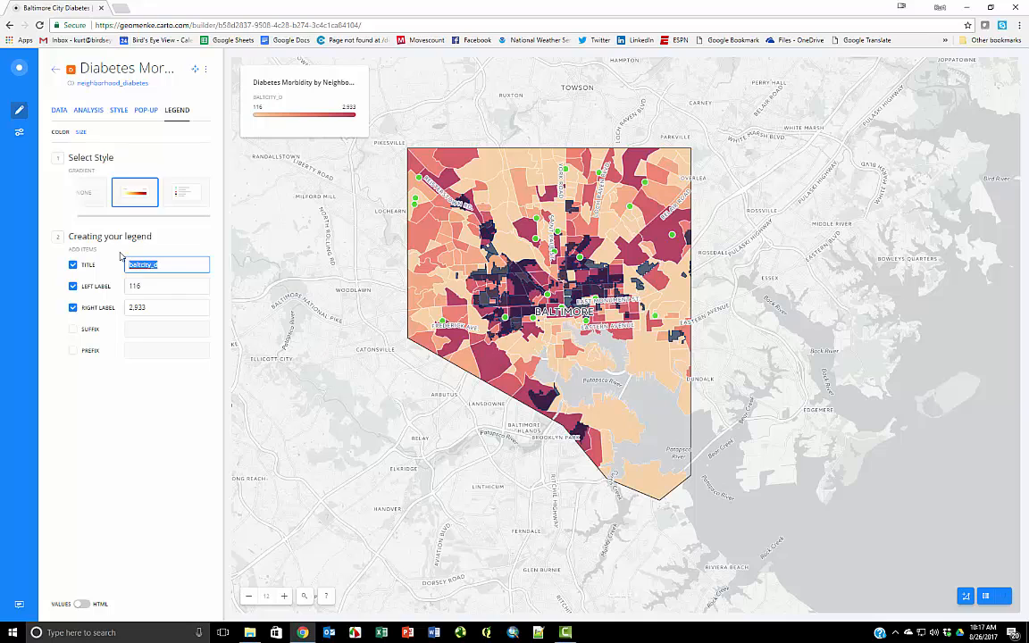
{"action": "type", "text": "Number of Diabeteics"}
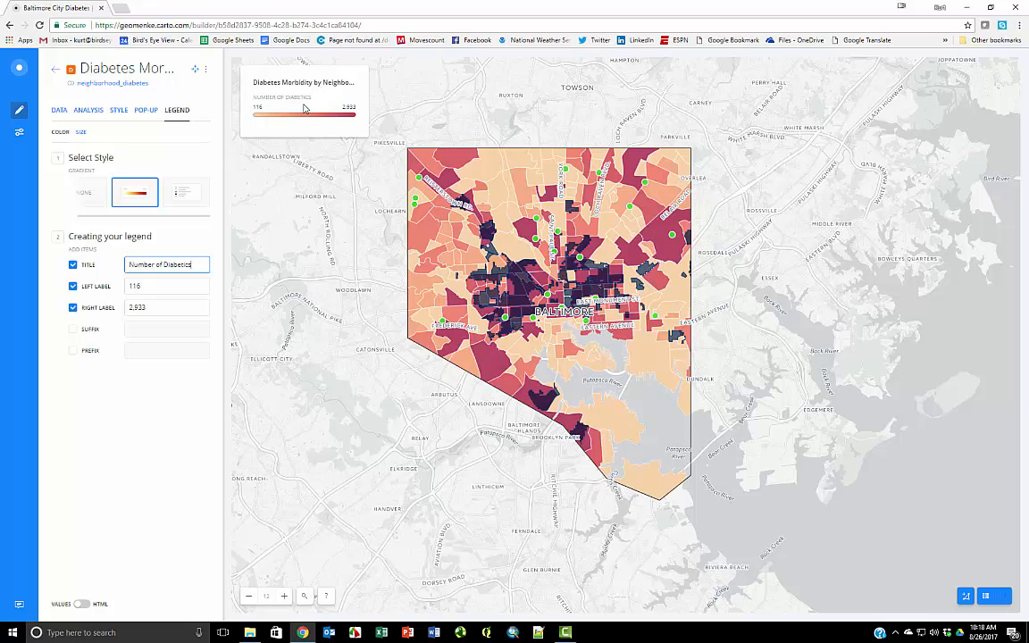
{"action": "left_click", "coordinate": [55, 70]}
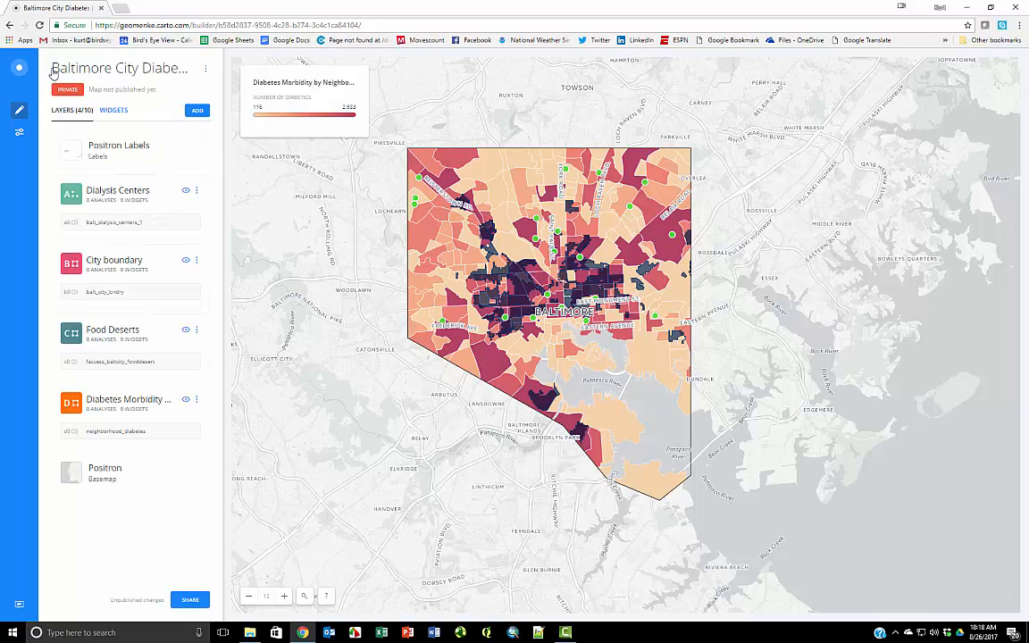
Give the Dialysis Centers layer a light-style click pop-up that shows the name field above contact_ph.
{"action": "left_click", "coordinate": [118, 193]}
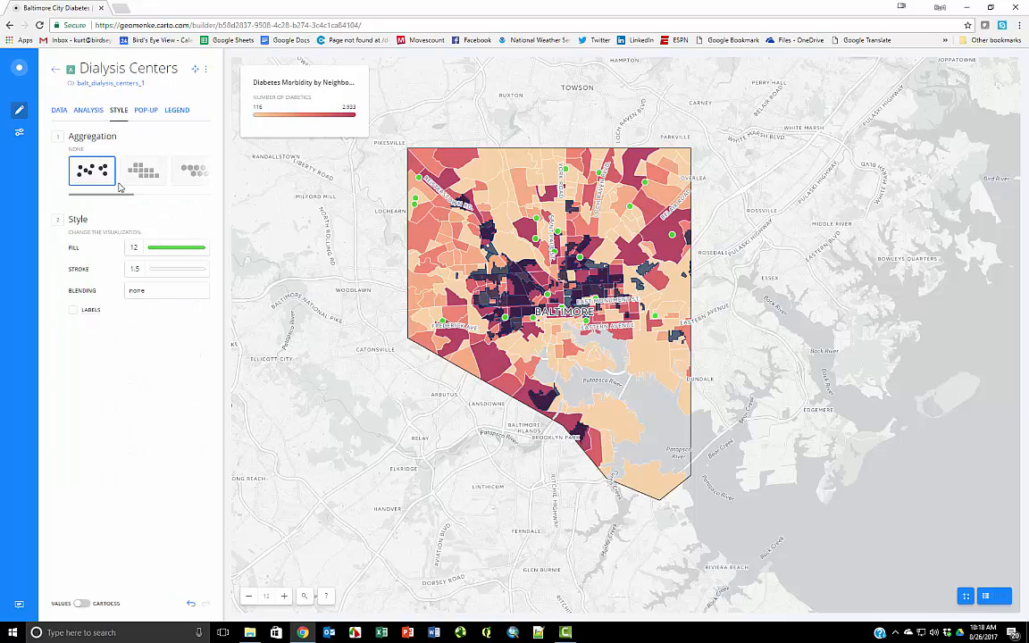
{"action": "left_click", "coordinate": [143, 113]}
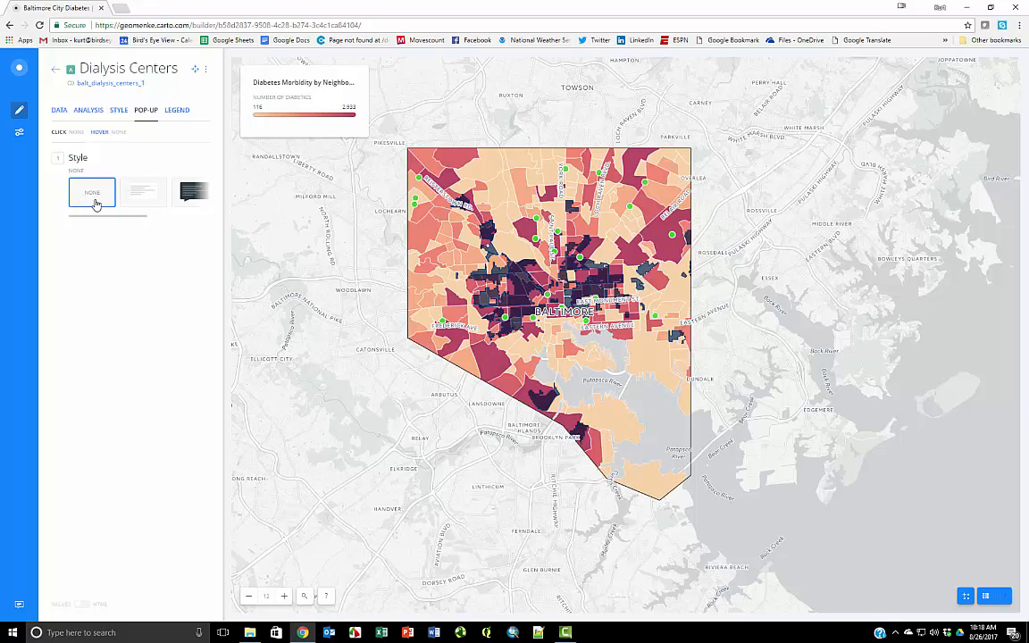
{"action": "left_click", "coordinate": [139, 199]}
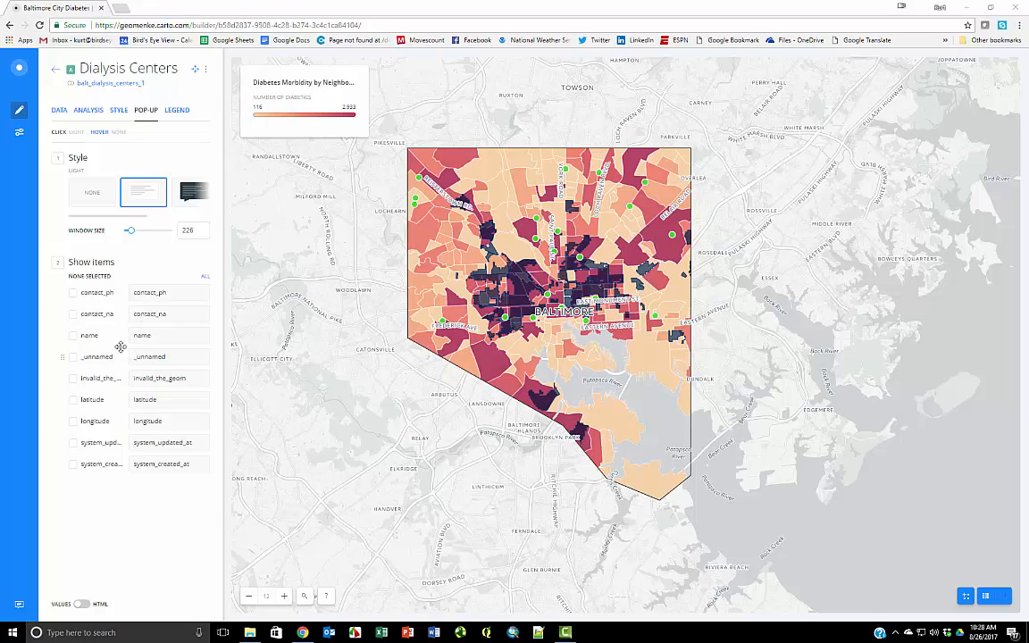
{"action": "left_click", "coordinate": [72, 293]}
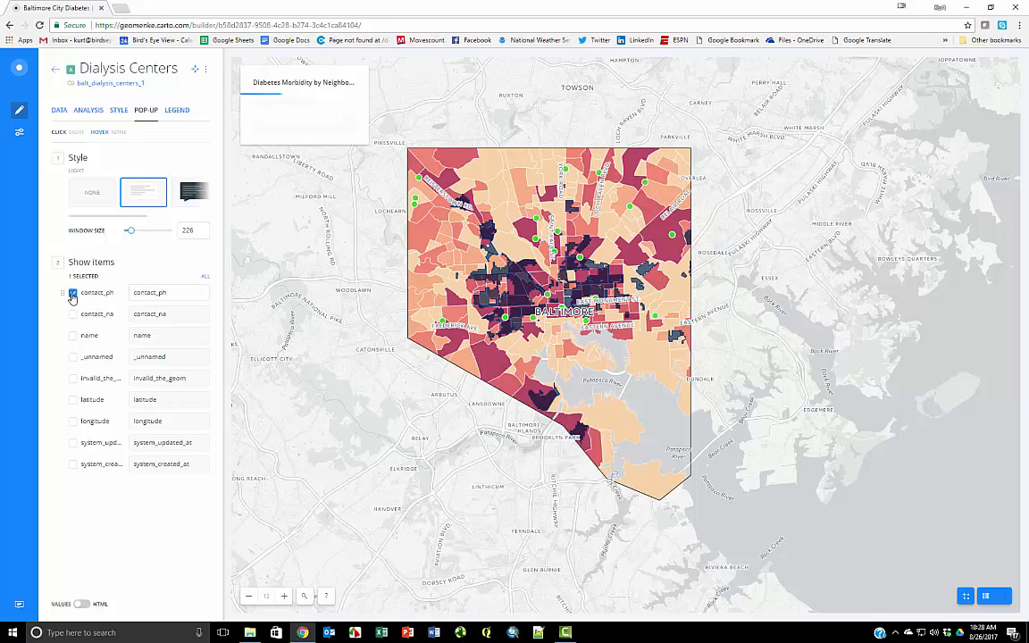
{"action": "left_click", "coordinate": [73, 336]}
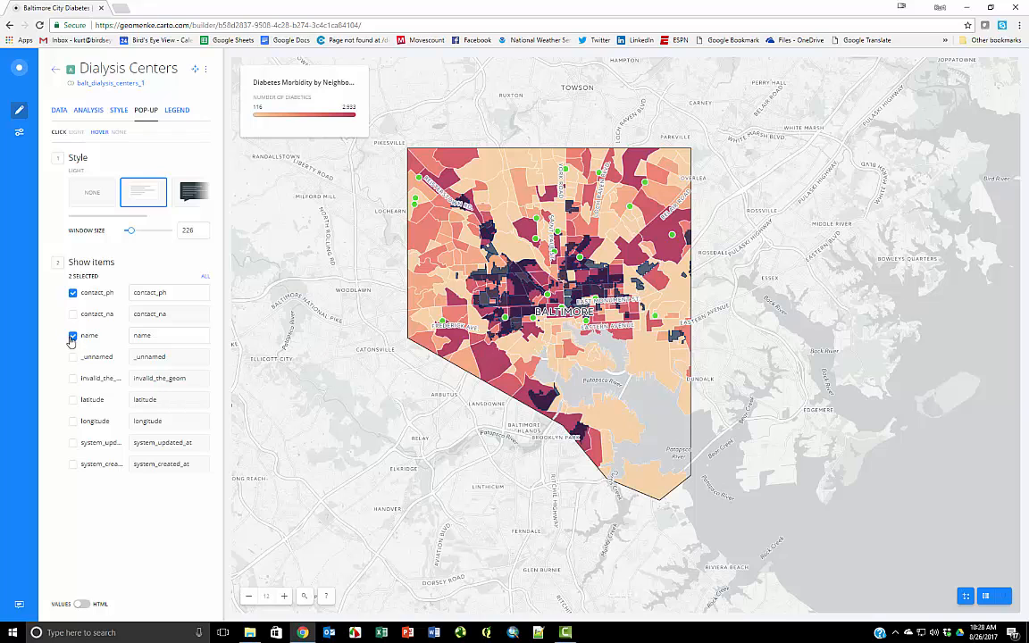
{"action": "left_click_drag", "start_coordinate": [66, 338], "coordinate": [88, 280]}
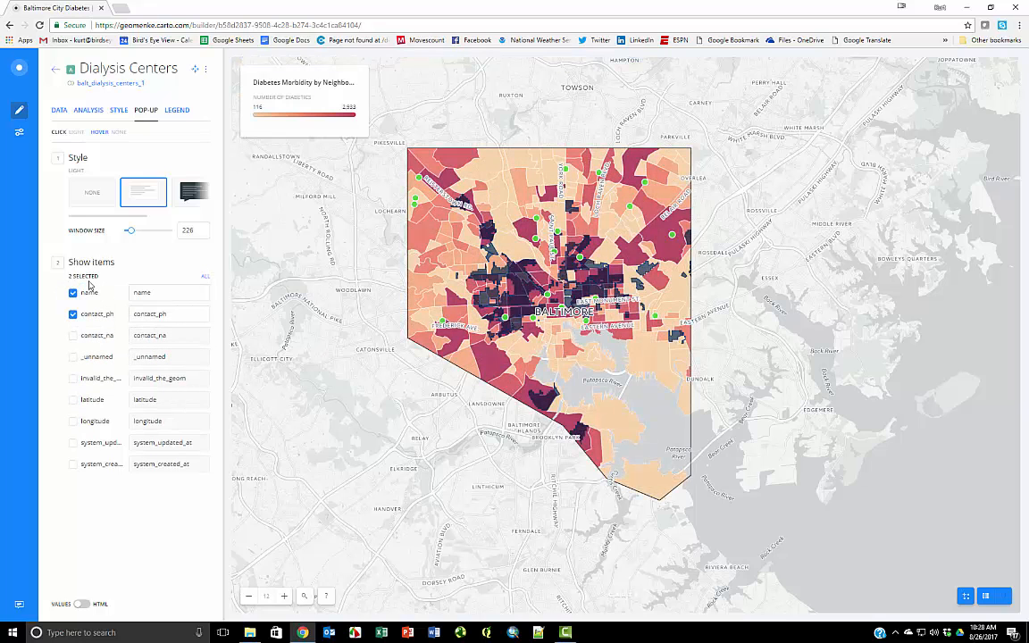
Relabel the pop-up's name and contact_ph fields as "Name" and "Contact phone", and check a dialysis center's pop-up on the map.
{"action": "left_click", "coordinate": [170, 292]}
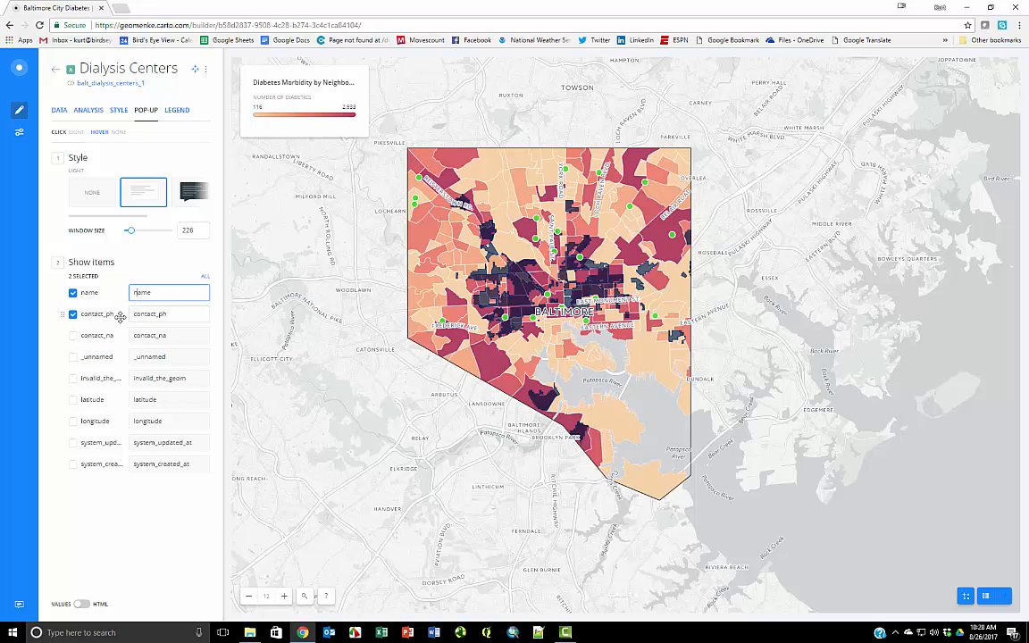
{"action": "key", "text": "Delete"}
{"action": "type", "text": "N"}
{"action": "left_click", "coordinate": [136, 316]}
{"action": "type", "text": "C"}
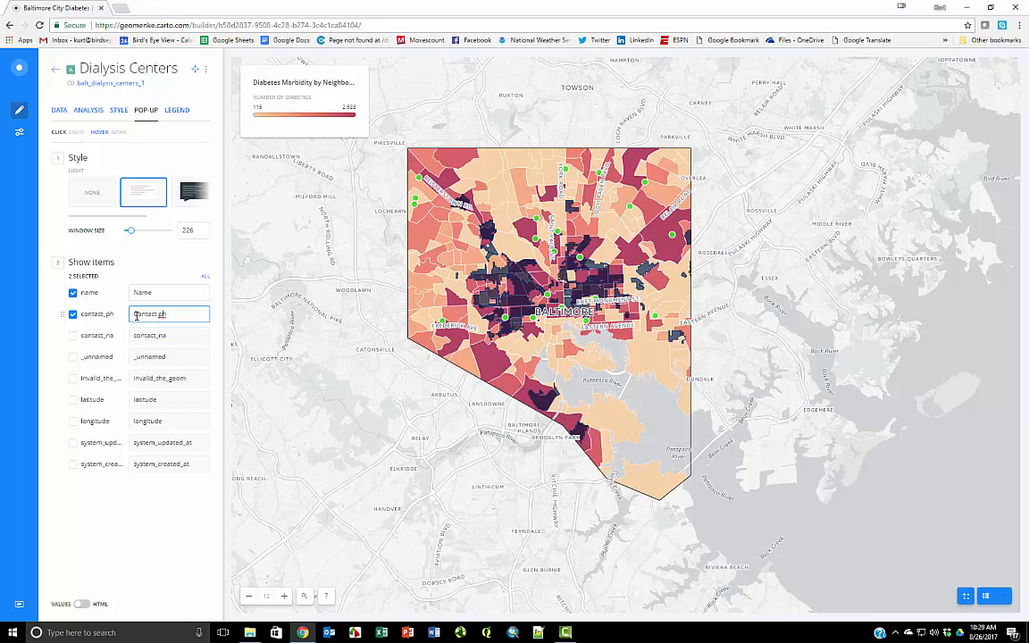
{"action": "type", "text": " one"}
{"action": "left_click", "coordinate": [55, 69]}
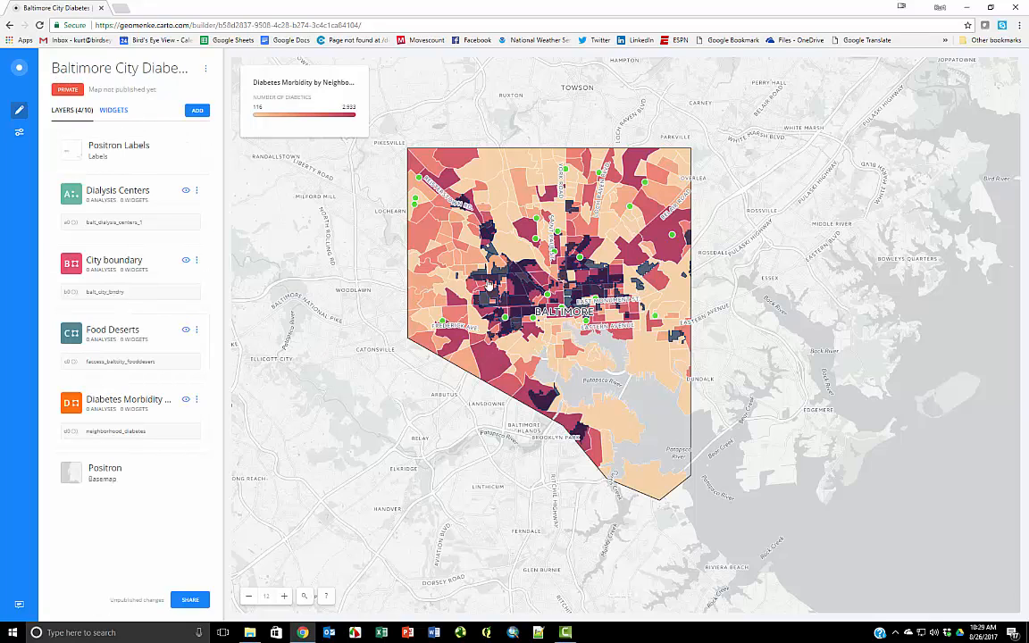
{"action": "left_click", "coordinate": [536, 320]}
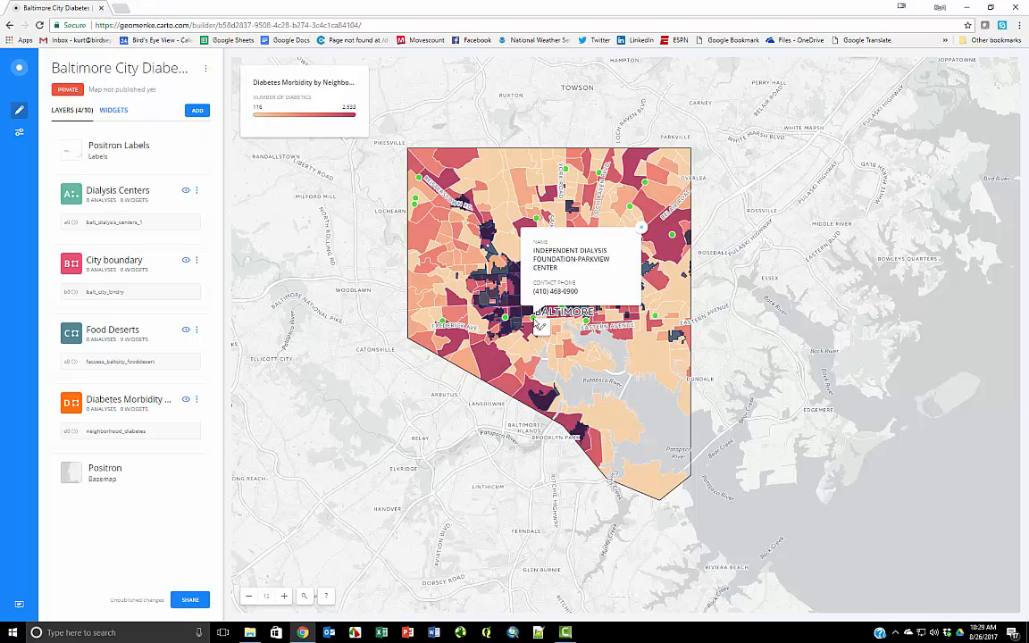
Change the map's basemap from Positron to the HERE source's Day style and return to the layer list.
{"action": "left_click", "coordinate": [108, 473]}
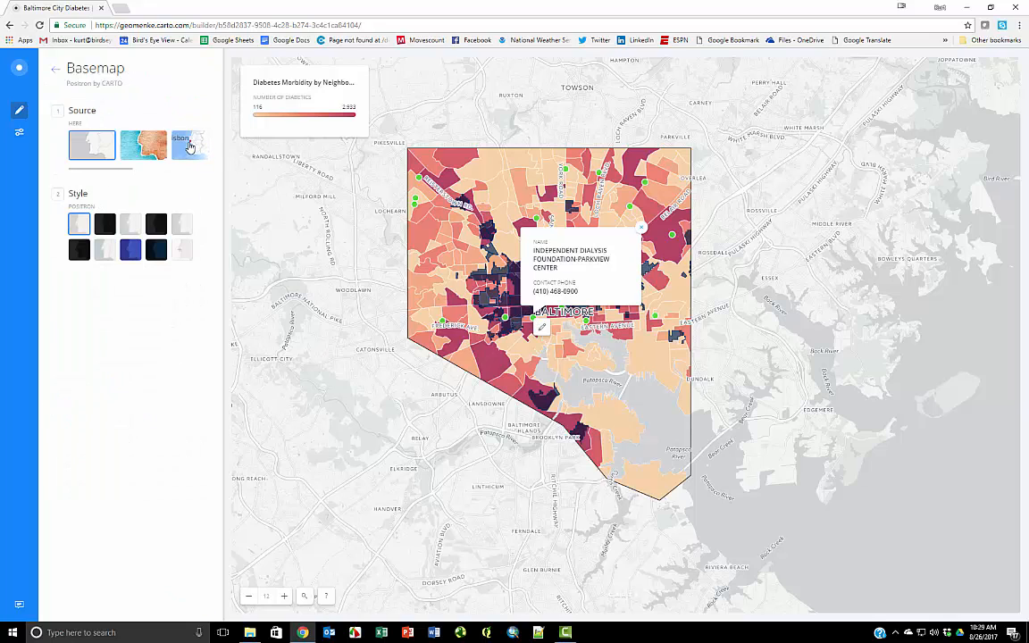
{"action": "left_click", "coordinate": [180, 142]}
{"action": "left_click", "coordinate": [80, 224]}
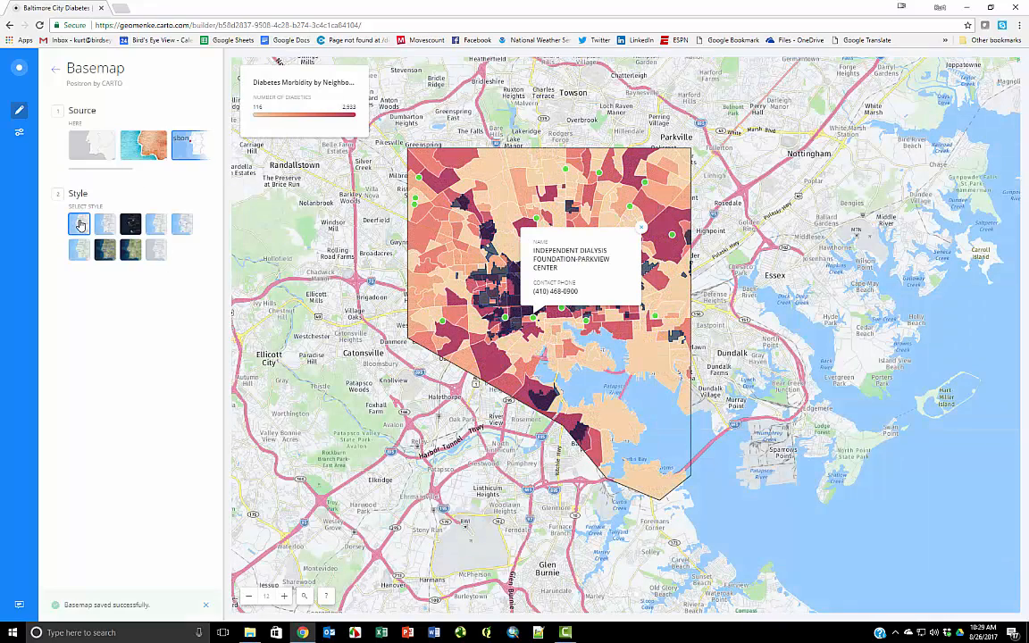
{"action": "left_click", "coordinate": [54, 73]}
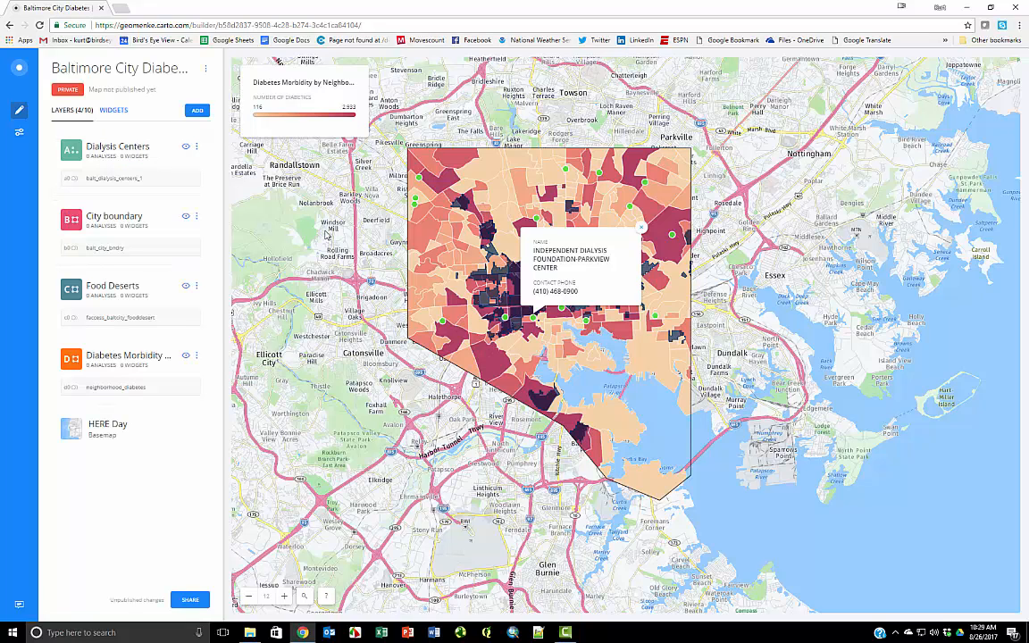